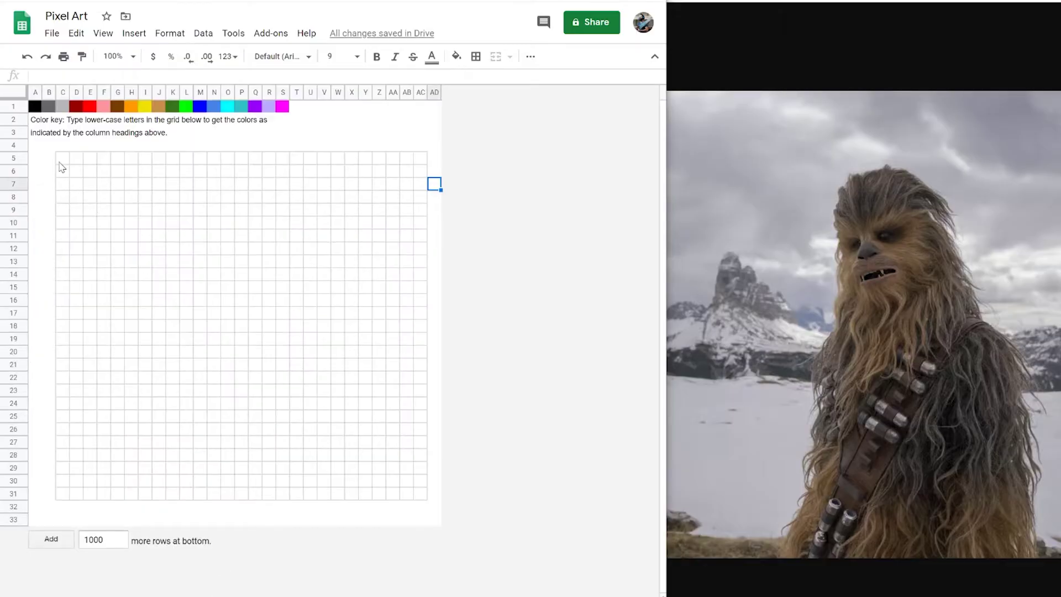
Enter the colour letters a, b, c and d down cells C5 to C8 of the grid
left_click(63, 160)
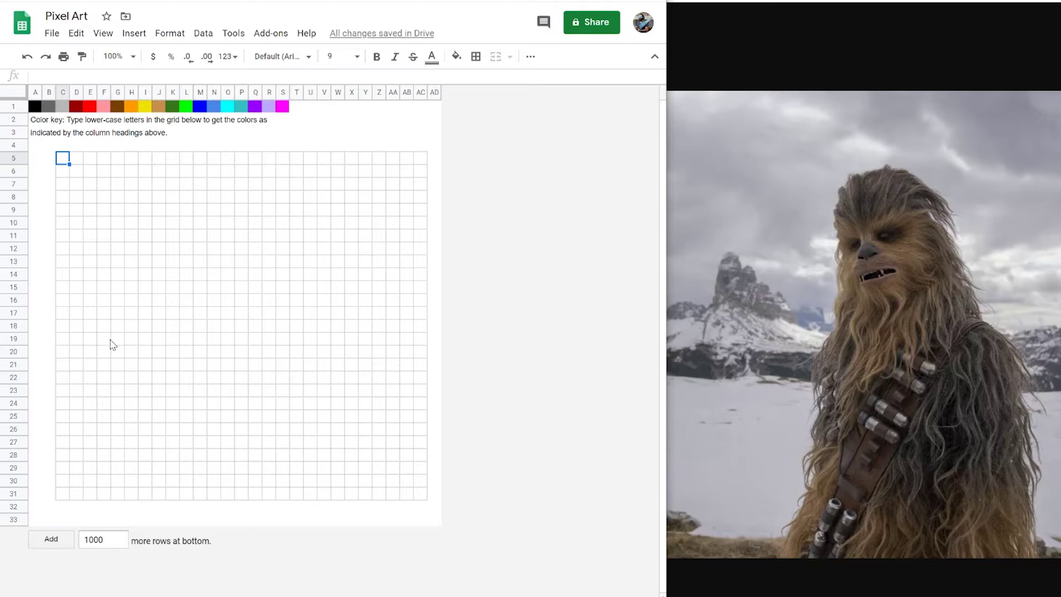
type("a")
key("Return")
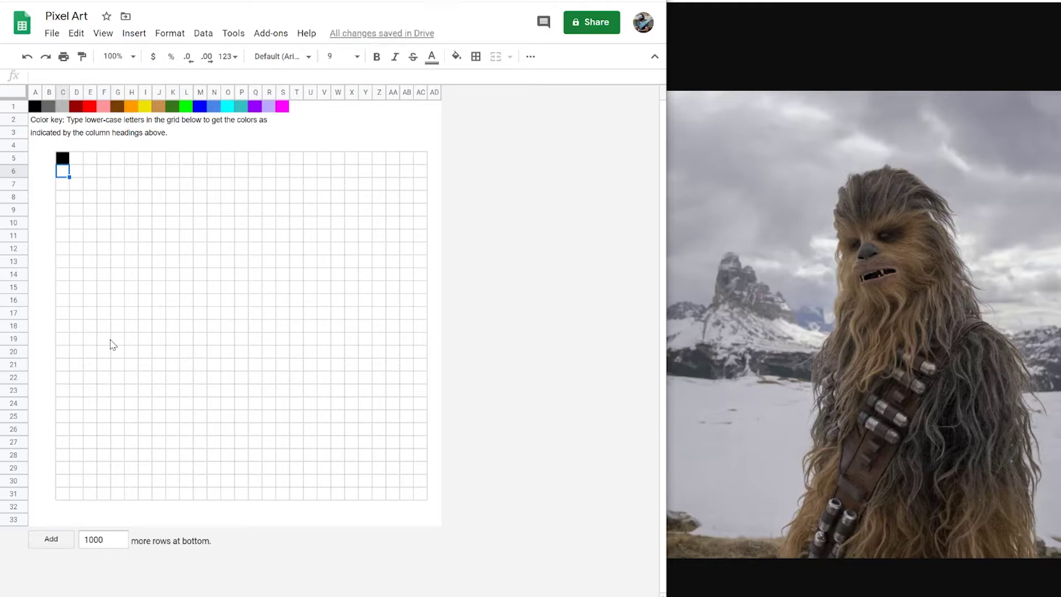
type("b")
key("Return")
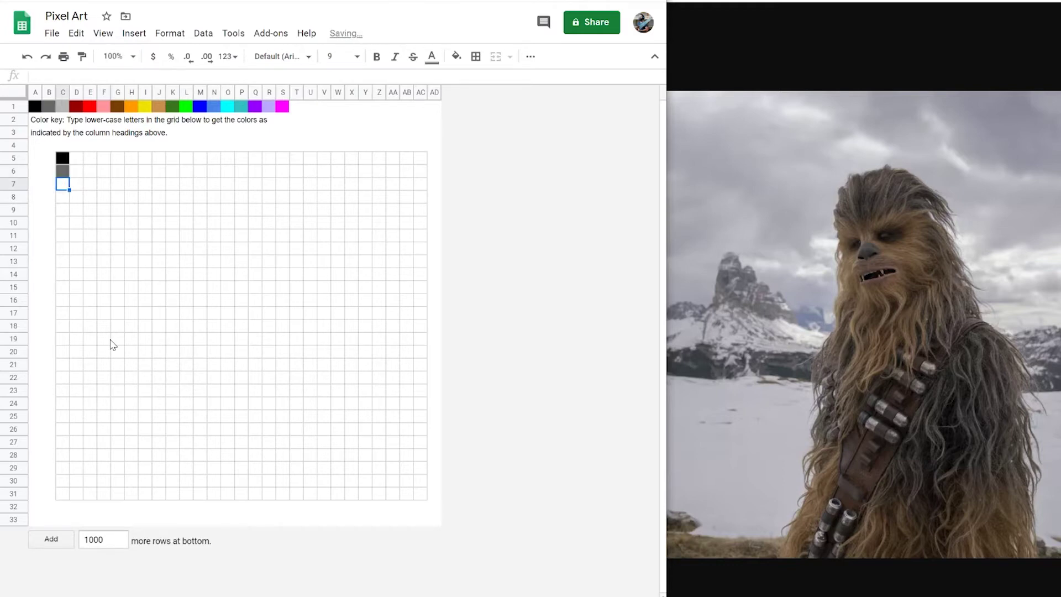
type("c")
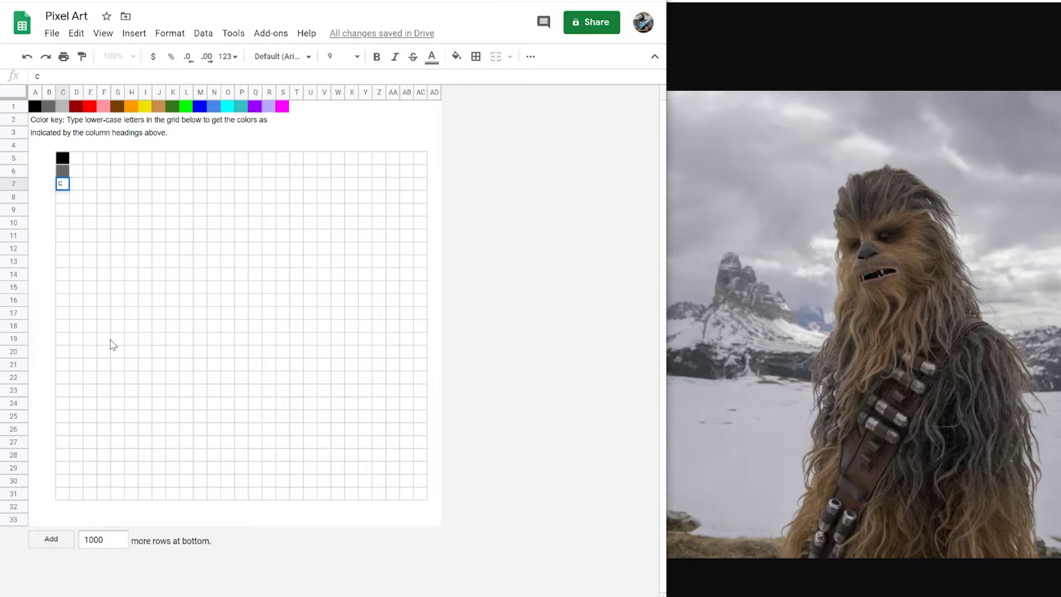
key("Return")
type("d")
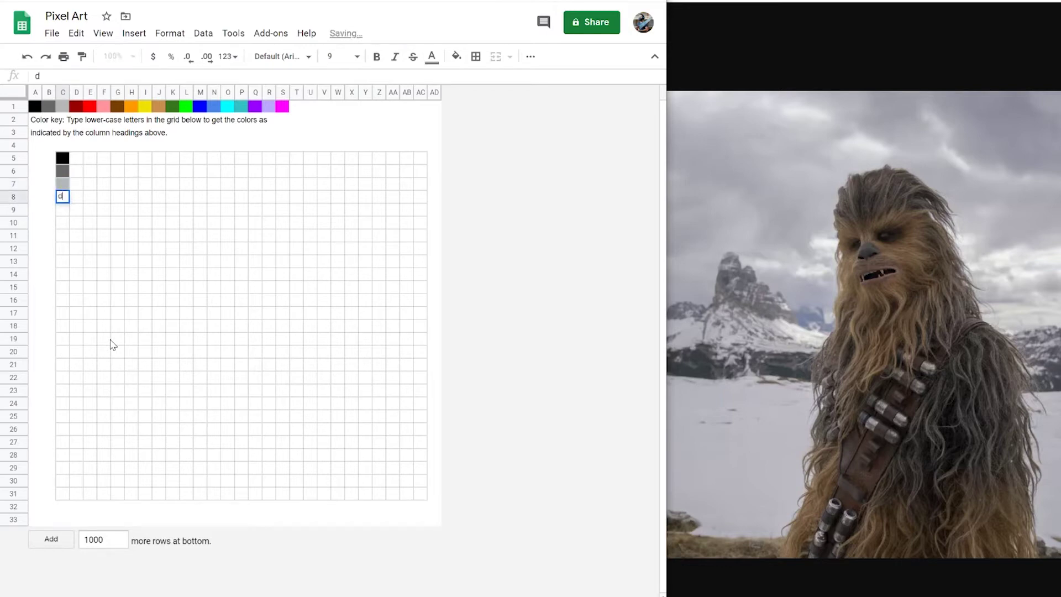
key("Return")
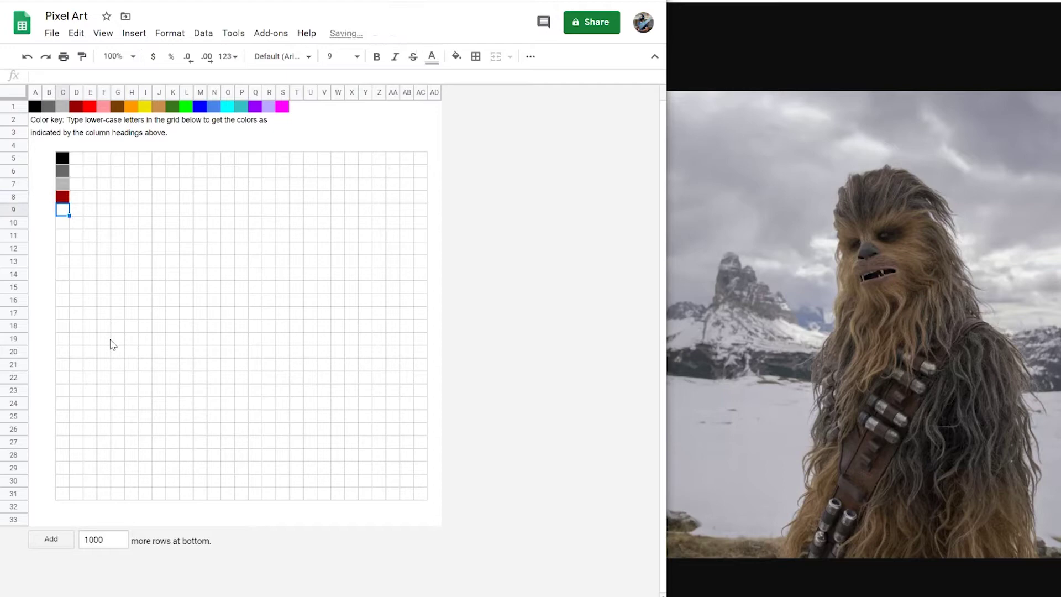
Clear the four colour letters from cells C8 up to C5
key("Up")
key("Delete")
key("Up")
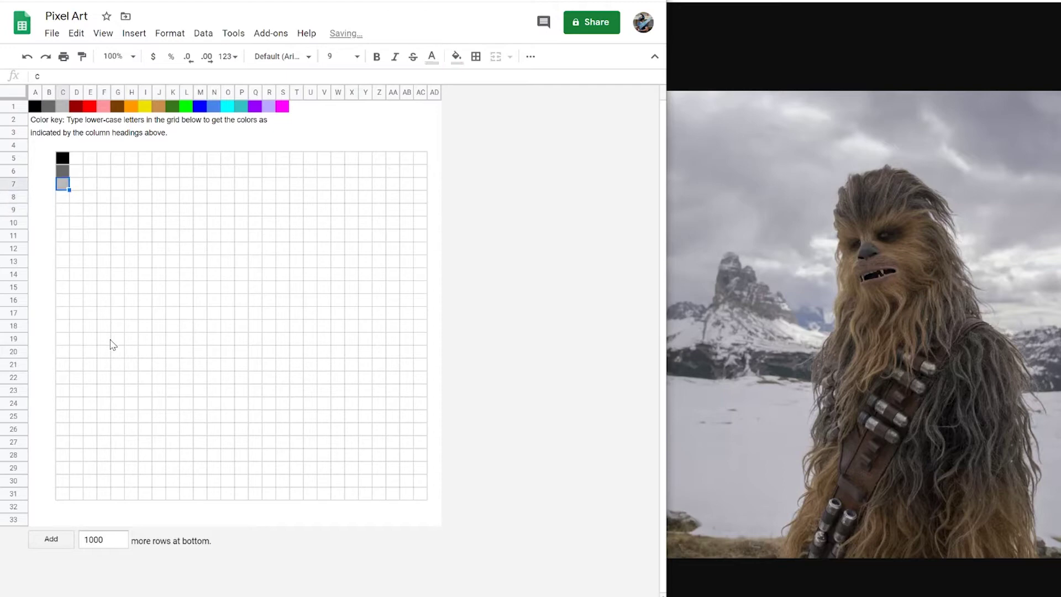
key("Delete")
key("Up")
key("Delete")
key("Up")
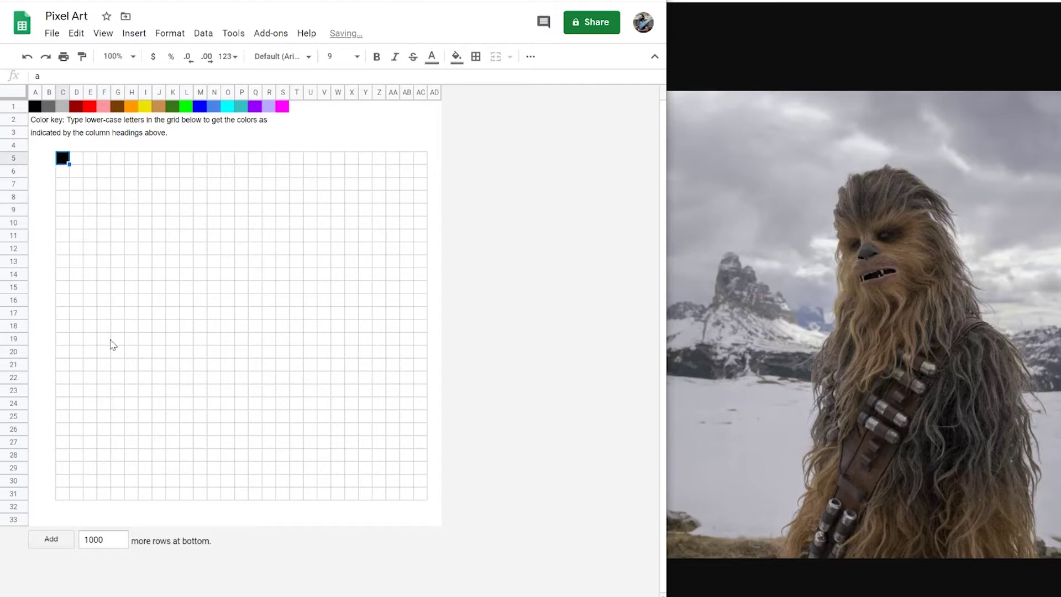
key("Delete")
Colour cells F8, Q13, G17, S20, AC11, U16 and J12 black by entering a in each
left_click(104, 198)
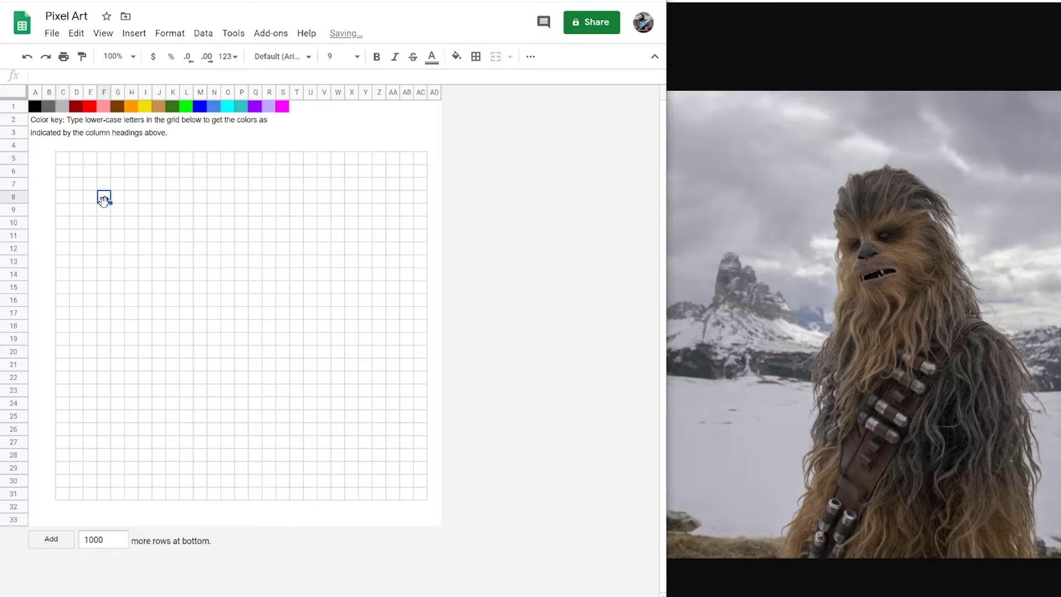
type("a")
left_click(255, 261)
type("a")
left_click(118, 312)
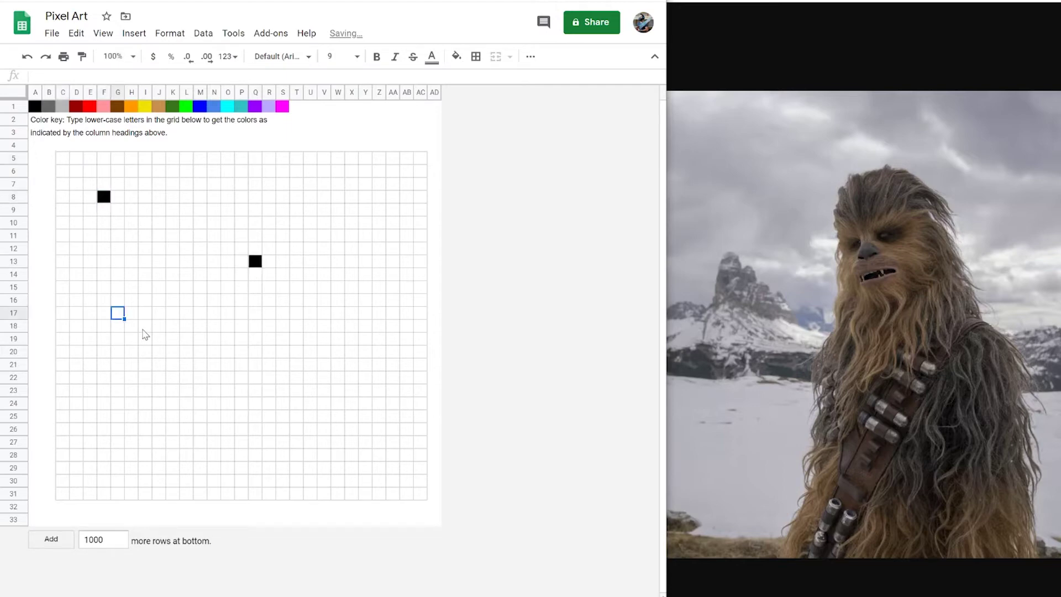
type("a")
left_click(283, 352)
type("a")
left_click(420, 236)
type("a")
left_click(310, 300)
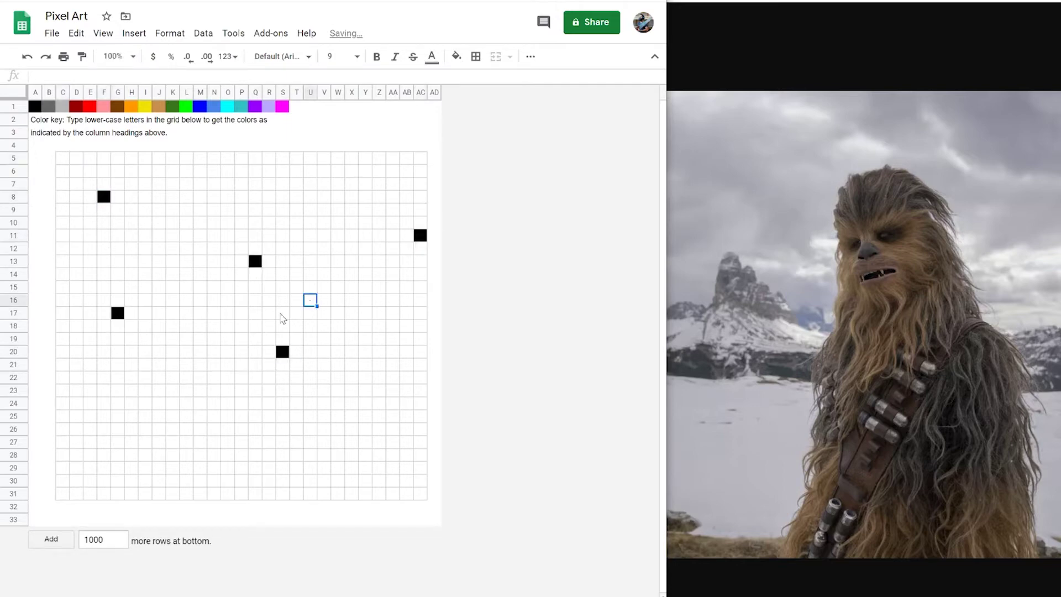
type("a")
left_click(159, 248)
type("a")
left_click(241, 339)
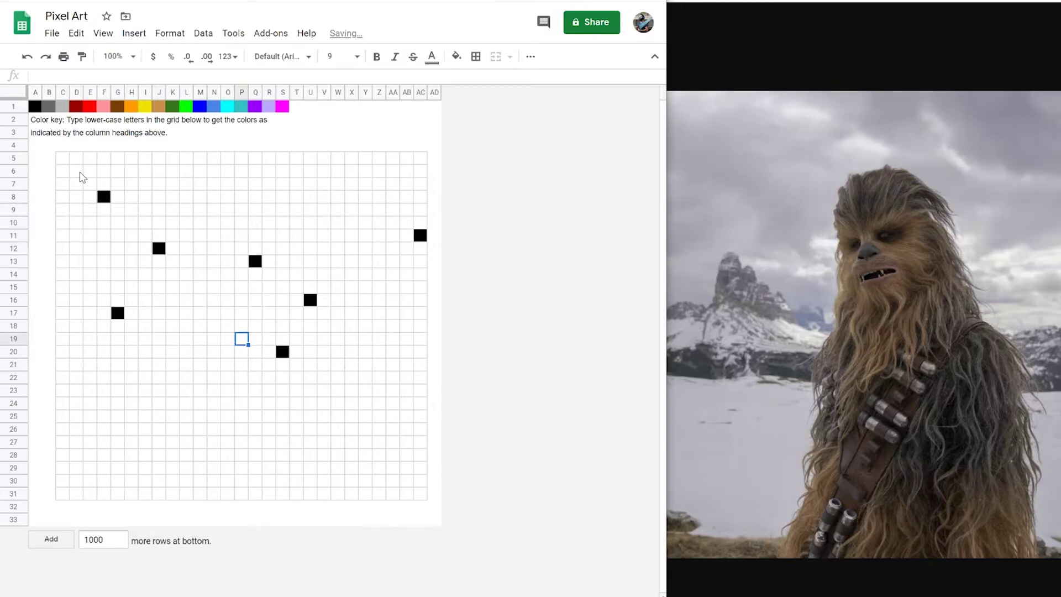
Clear the scattered black cells by deleting the contents of range D6:AC22
left_click_drag(79, 172, 420, 382)
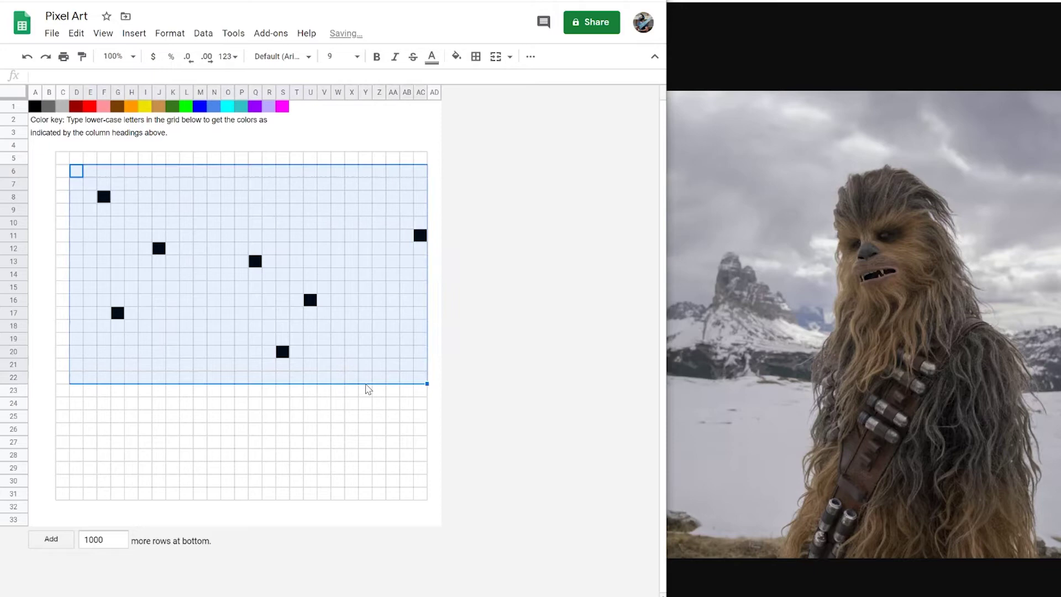
key("Delete")
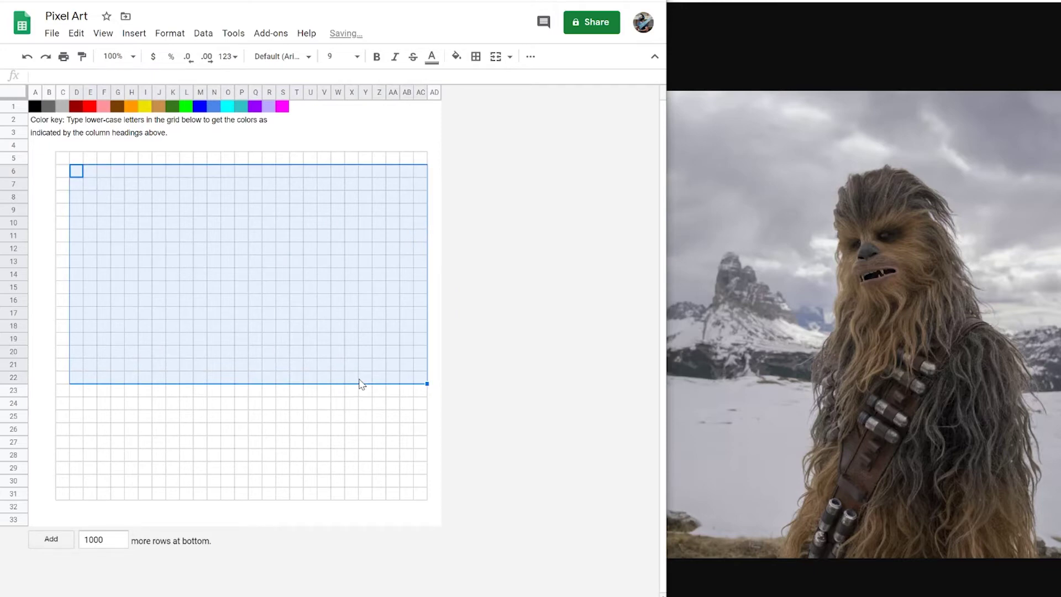
left_click(267, 444)
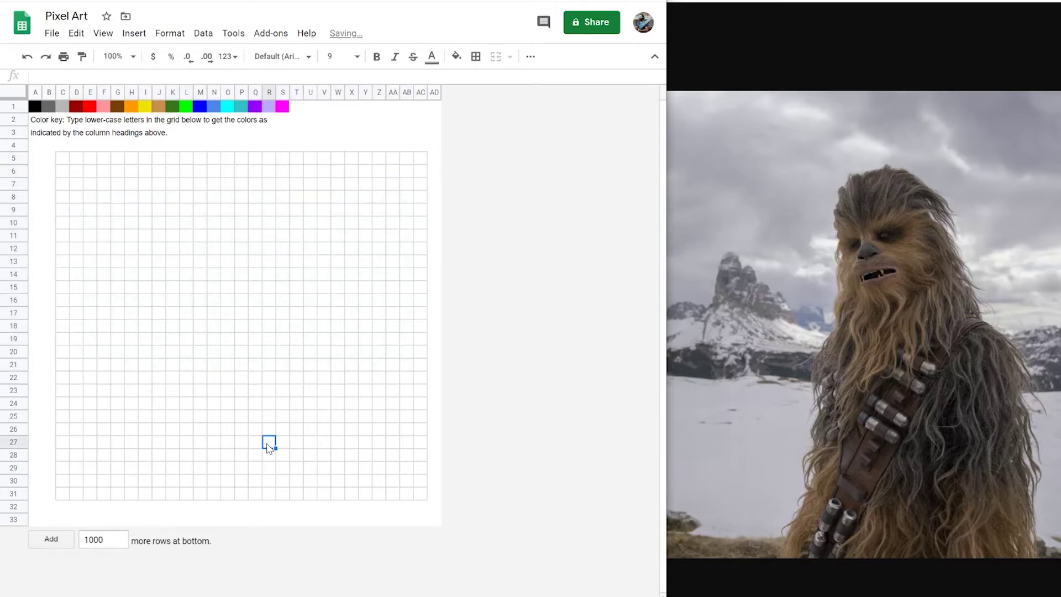
Enter c in C5 and fill it across and down to AC20 to make the light gray sky
left_click(64, 163)
type("c")
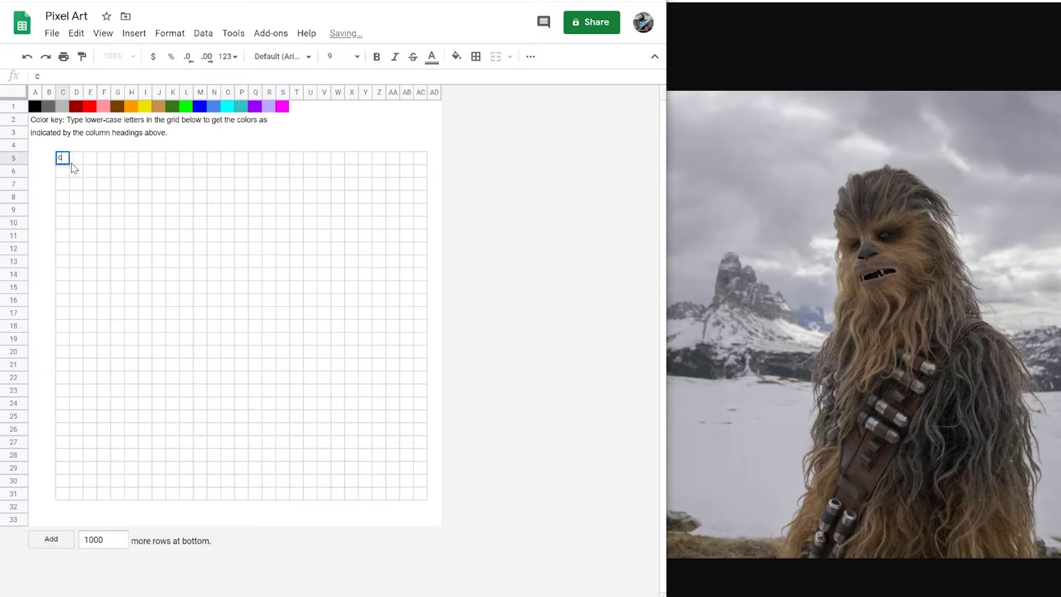
left_click(78, 175)
left_click(67, 160)
left_click_drag(70, 163, 276, 218)
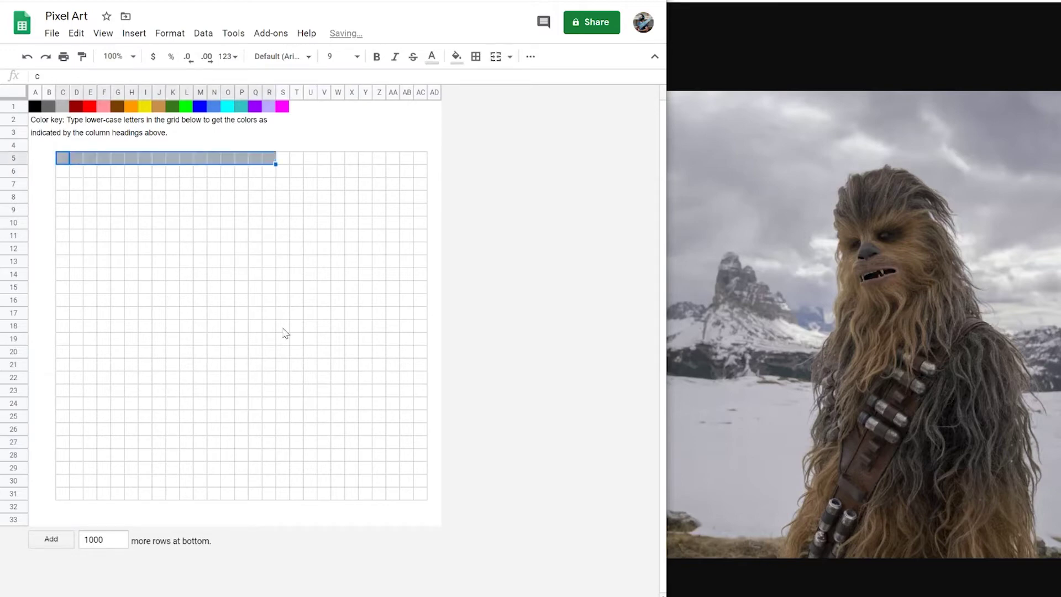
left_click_drag(275, 173, 427, 333)
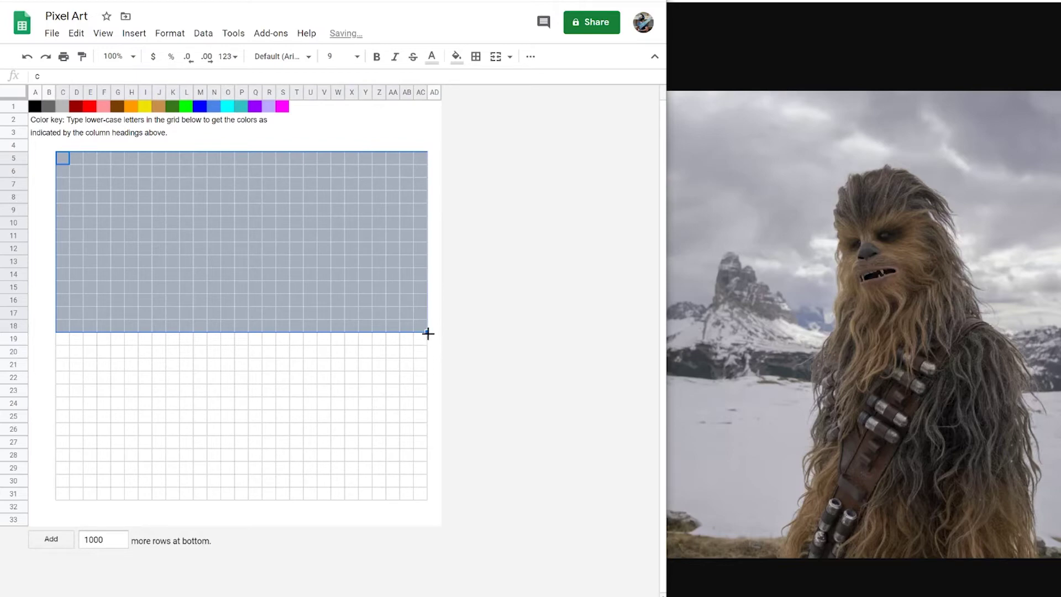
left_click_drag(429, 331, 423, 359)
left_click(253, 393)
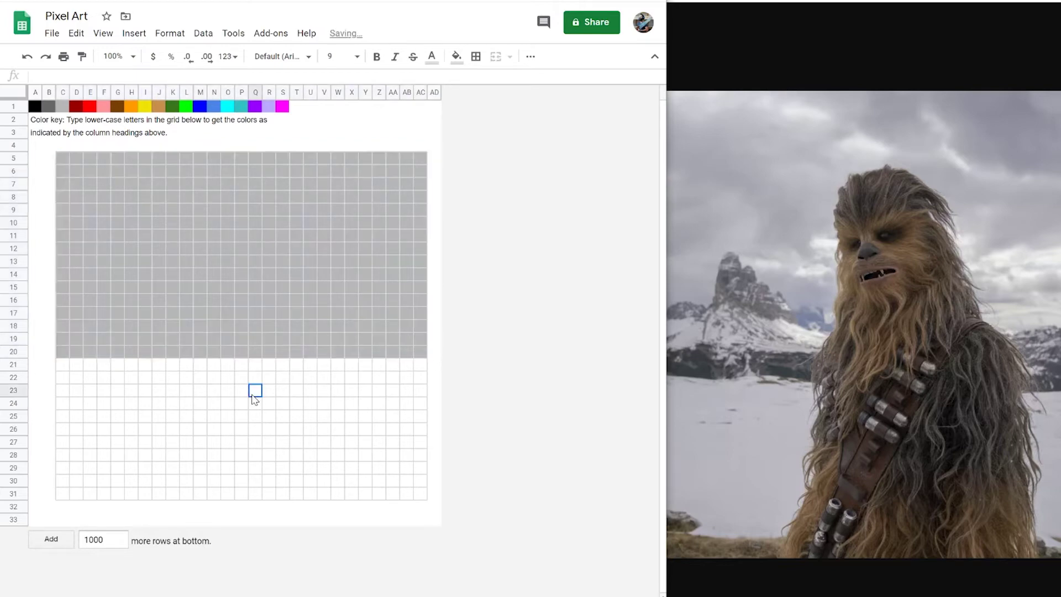
Enter b in every cell of row 20 from C20 to AC20 to make a dark gray horizon line
left_click(67, 352)
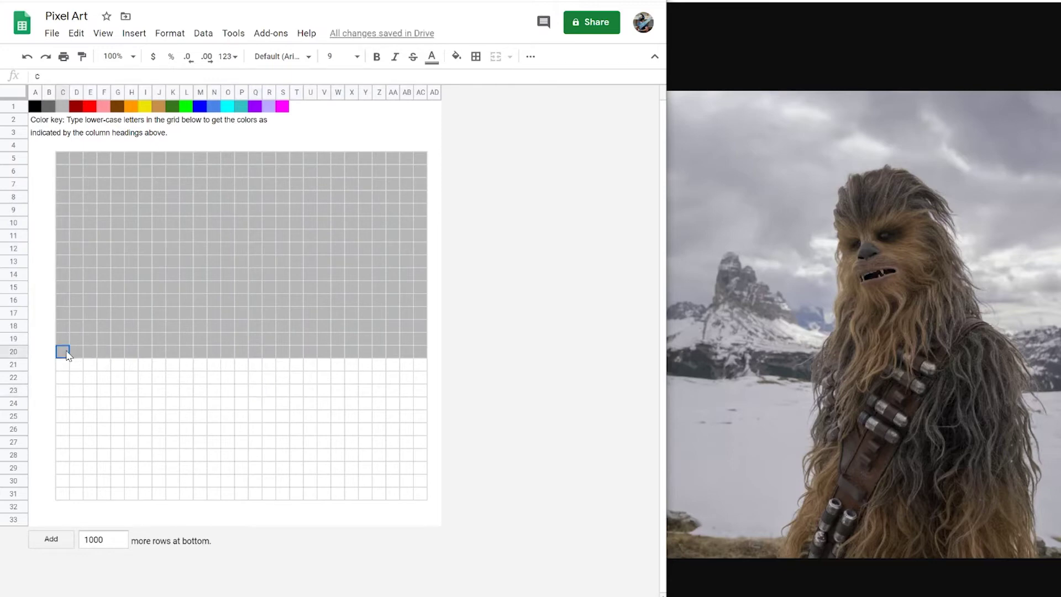
type("b")
left_click(78, 352)
left_click(95, 355)
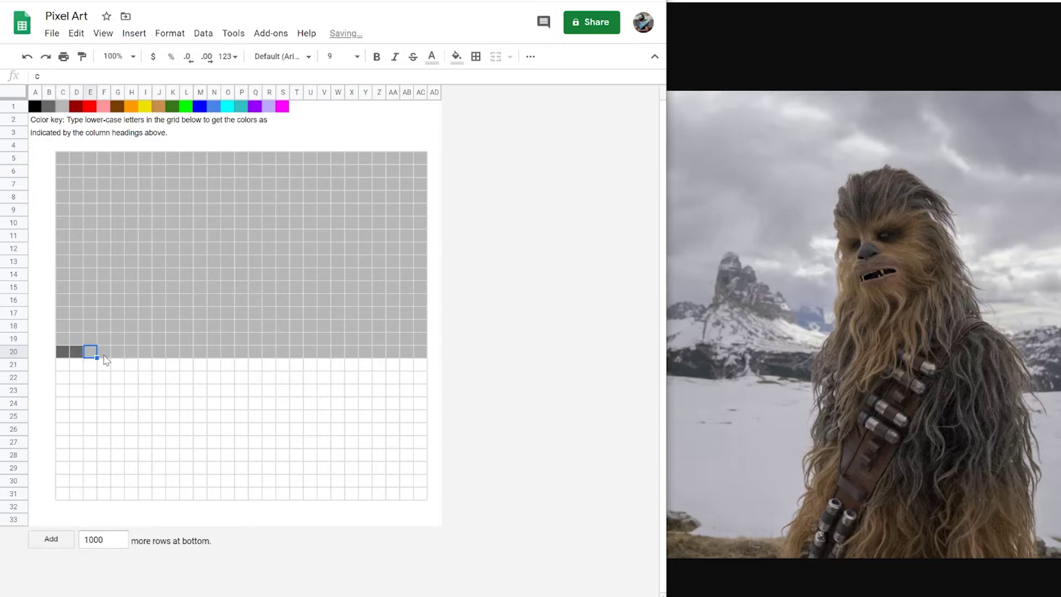
type("b")
left_click(104, 354)
type("b")
left_click(118, 354)
type("b")
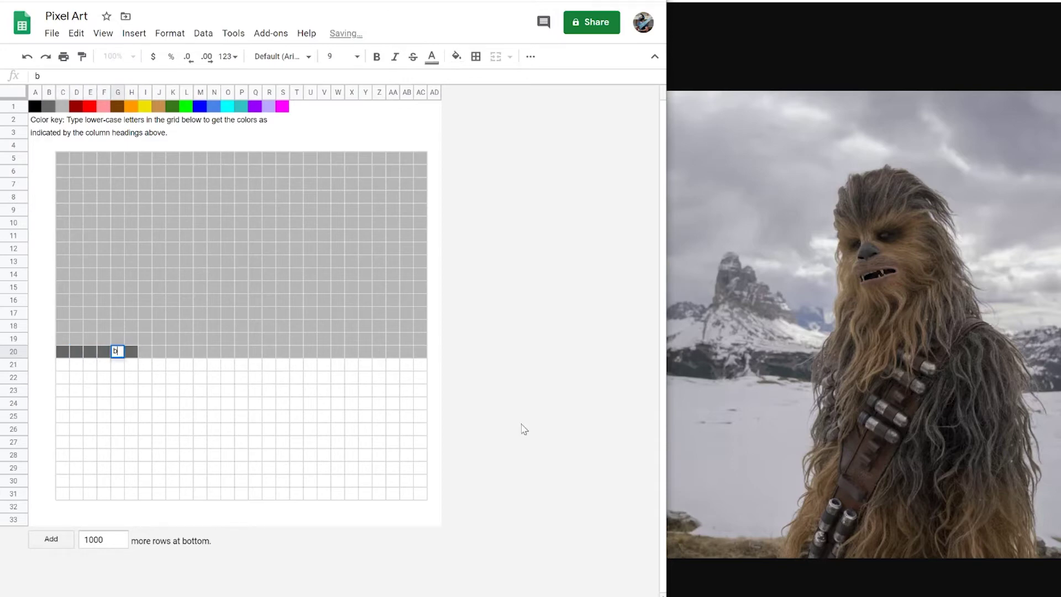
type("b\tb\tb\tb\tb\tb\tb\tb\tb\tb\tb\tb\tb\tb\tb\tb\tb\tb\tb\tb\tb")
key("Right")
type("b")
key("Right")
type("b")
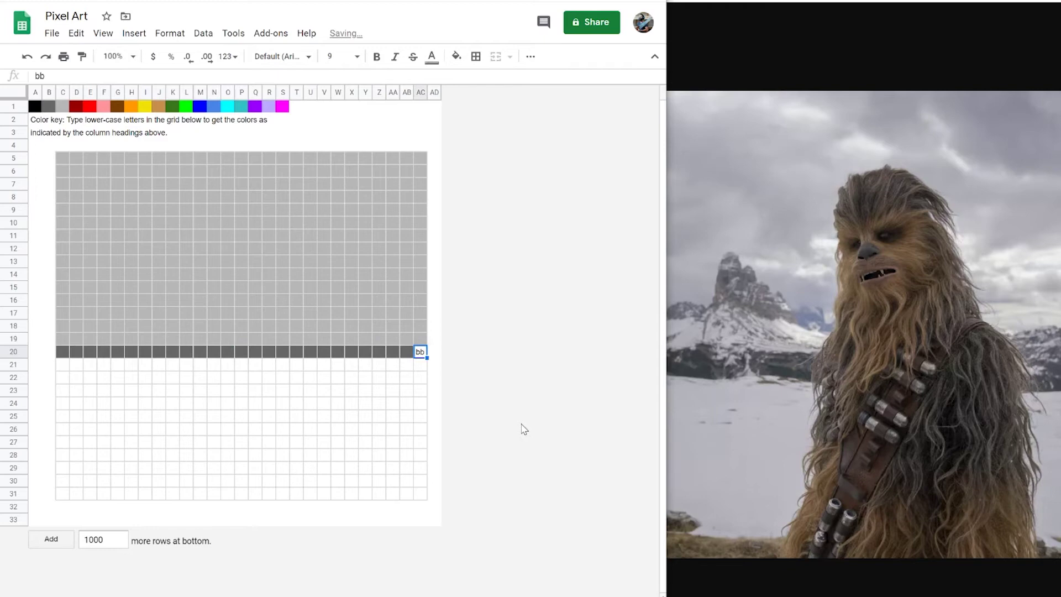
Start the brown body outline by entering g in K20, K19, L18, L17 and M17
key("Left")
key("Left")
key("Left")
key("Left")
key("Left")
key("Left")
key("Left")
key("Left")
key("Left")
key("Left")
key("Left")
key("Left")
key("Left")
key("Left")
key("Left")
key("Left")
key("Left")
key("Left")
type("g")
key("Up")
key("g")
key("Up")
key("Right")
key("g")
key("Up")
key("g")
key("Right")
key("g")
Extend the brown outline up the side of the head by entering g from M16 to M11
key("Up")
key("g")
key("Up")
key("g")
key("Up")
key("g")
key("Up")
key("g")
key("Up")
key("g")
key("Up")
key("g")
Outline the top of the head in brown by entering g in N10, N9 through R9, and R10
key("Right")
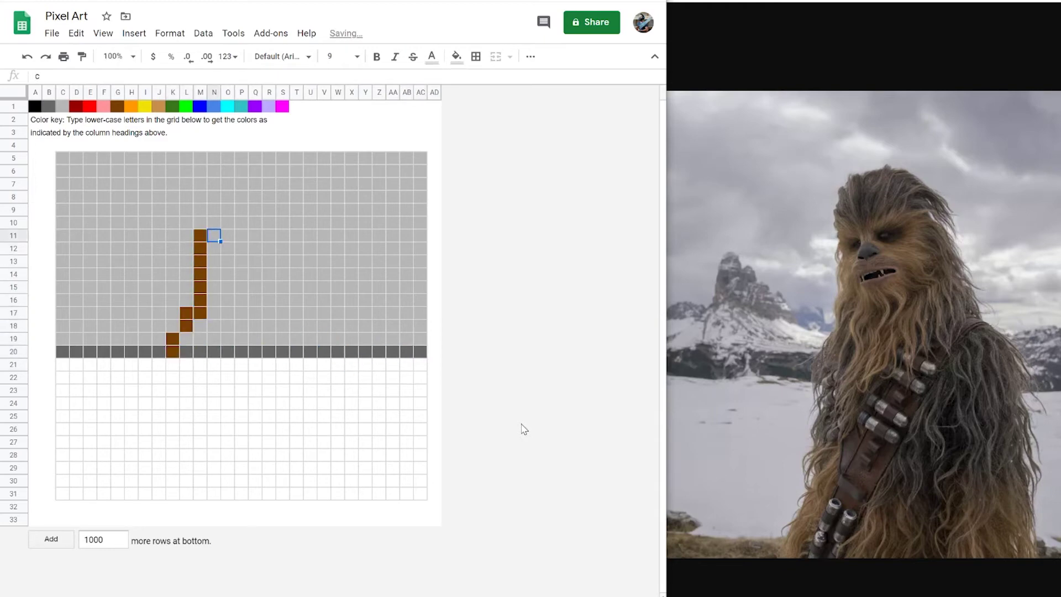
key("Up")
key("g")
key("Up")
key("g")
key("Right")
key("g")
key("Right")
key("g")
key("Right")
key("g")
key("Right")
key("g")
key("Down")
key("g")
Outline the other side of the head in brown by entering g from S11 down to S15
key("Down")
key("Right")
key("g")
key("Down")
key("Right")
key("Down")
key("g")
key("Up")
key("Left")
key("g")
key("Down")
key("g")
key("Right")
key("c")
key("Left")
key("Down")
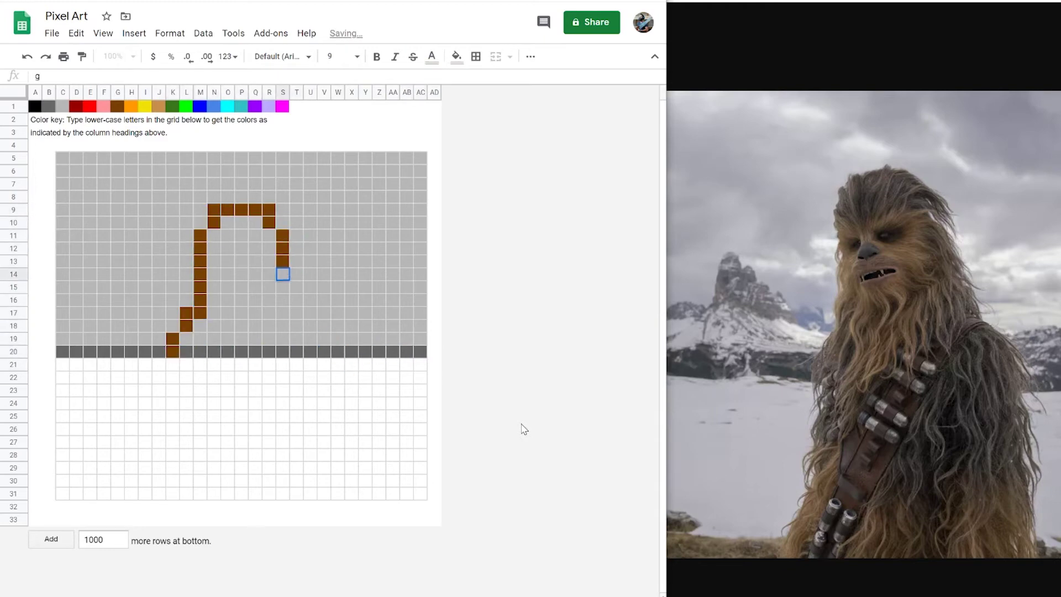
key("g")
key("Down")
key("g")
Outline the second shoulder in brown by entering g in T16, U17, U18, U19 and V18
key("Right")
key("Down")
key("g")
key("Right")
key("Down")
key("g")
key("Right")
key("Down")
key("Left")
key("g")
key("Down")
key("g")
key("Up")
key("Right")
key("g")
Outline the side of the body in brown by entering g from V19 down to V31
key("Down")
key("g")
key("Down")
key("g")
key("Down")
key("g")
key("Down")
type("g")
key("Down")
key("g")
key("Down")
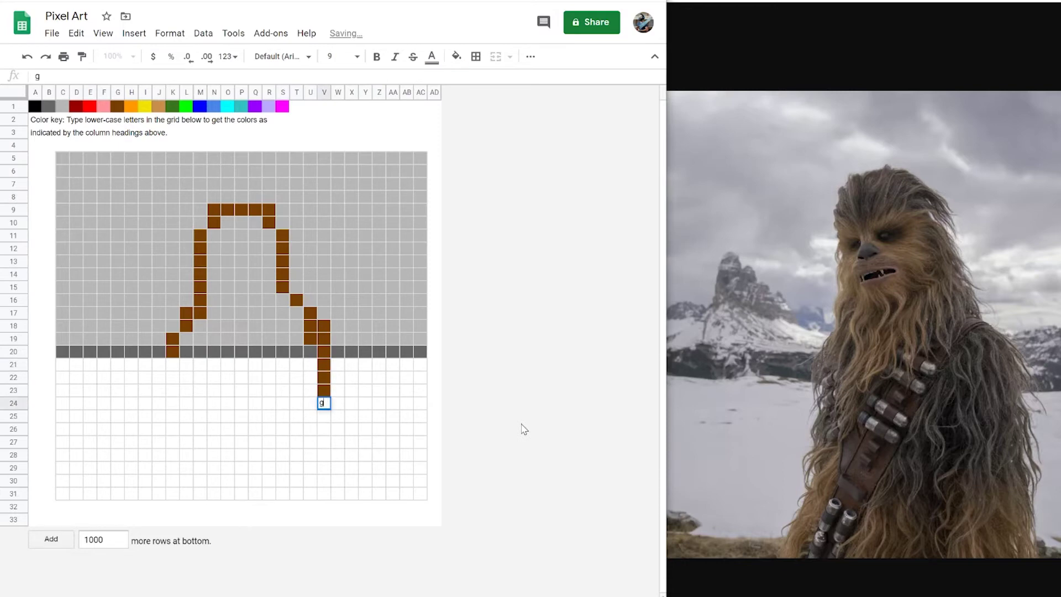
key("g")
key("Down")
key("g")
key("Down")
key("g")
key("Down")
key("g")
key("Down")
key("g")
key("Down")
key("g")
key("Down")
key("g")
key("Down")
key("g")
Outline the bottom of the body in brown by entering g along row 31 from U31 to J31
key("Left")
key("g")
key("Left")
key("g")
key("Left")
key("g")
key("Left")
key("g")
key("Left")
key("g")
key("g")
key("Left")
key("g")
key("Left")
key("g")
key("Left")
key("g")
key("Left")
key("g")
key("Left")
key("g")
key("Left")
key("g")
key("Left")
key("g")
Add the brown lower corner of the body by entering g in J29 and J30
key("Up")
key("Up")
key("g")
key("Down")
key("g")
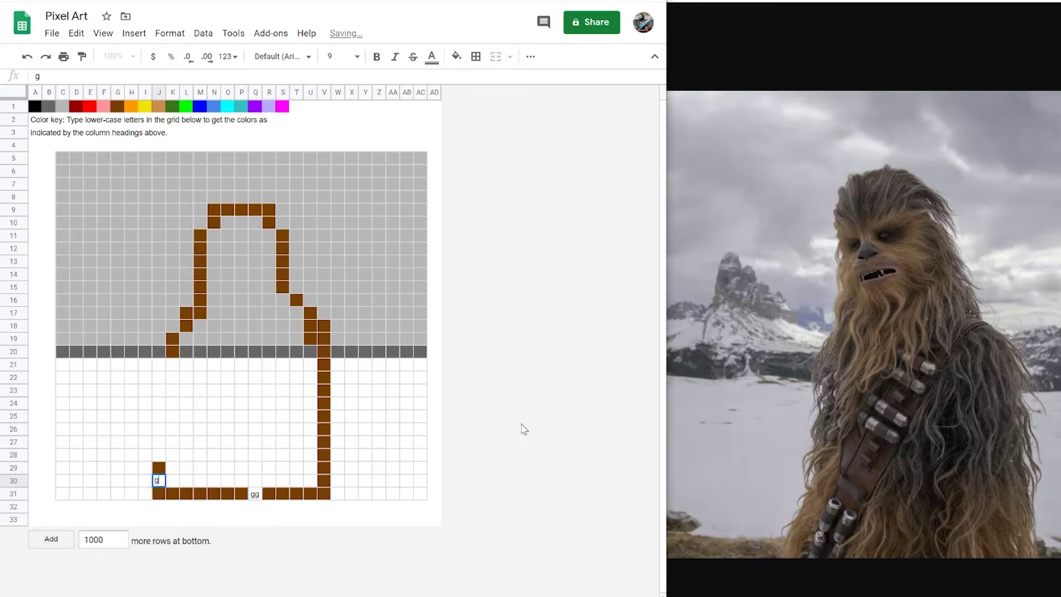
Close the other side of the body outline in brown by entering g from K28 up to K21
key("Right")
key("Up")
key("Up")
key("g")
key("Up")
key("g")
key("Up")
key("g")
key("Up")
key("g")
key("Up")
key("g")
key("Up")
key("g")
key("Up")
key("g")
key("Up")
key("g")
key("Down")
Correct Q31 to a single g and fill the brown of J30 across row 30 to V30
left_click(255, 494)
type("g")
left_click(159, 481)
left_click_drag(165, 487, 324, 483)
Fill the body's interior brown by extending L17 down to row 29 and across to column U, and enter g in K29
left_click(186, 313)
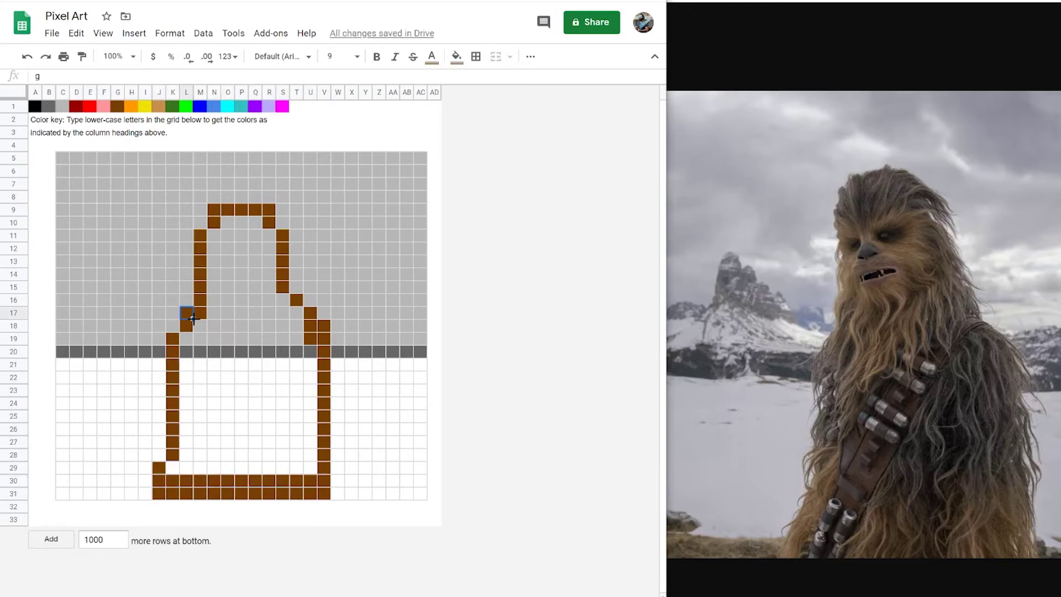
left_click_drag(193, 319, 274, 467)
left_click_drag(193, 474, 312, 470)
left_click(173, 467)
type("g")
Fill the head's interior brown by extending N10 down to row 17 and across to column R, and enter g in S16
left_click(214, 223)
left_click_drag(221, 228, 224, 313)
left_click_drag(221, 320, 270, 314)
left_click(274, 298)
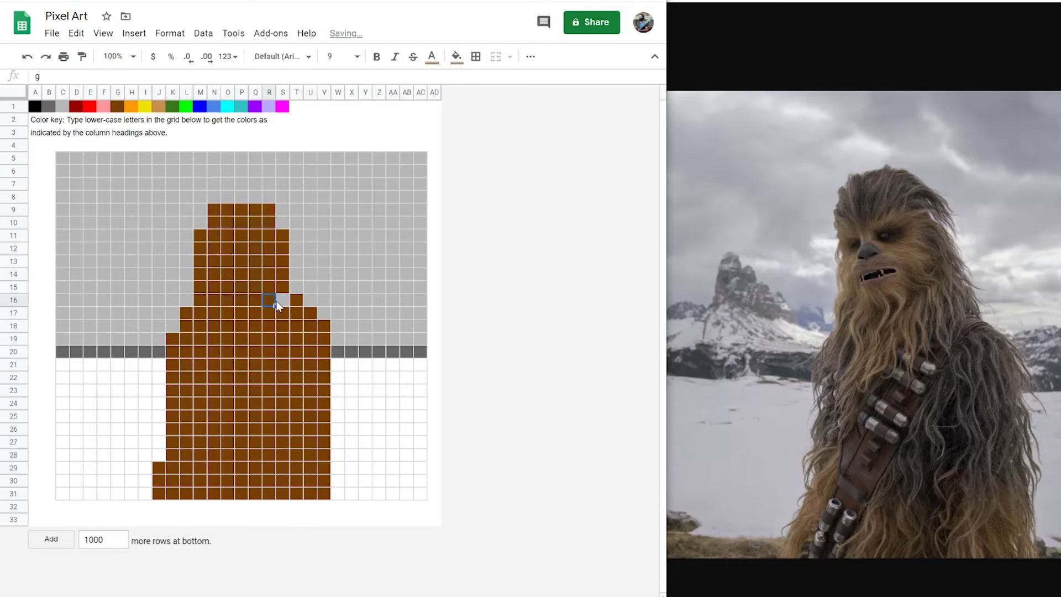
key("Right")
key("g")
left_click(255, 403)
Start the dark grey background mountain by entering b from D19 up to D17
left_click(75, 339)
key("b")
key("Up")
key("b")
key("Up")
key("b")
Extend the dark grey mountain to the grid's edge by entering b from C16 down to C19
key("Left")
key("Up")
key("b")
key("Down")
key("b")
key("Down")
key("b")
key("Down")
key("b")
Add a taller dark grey mountain column by entering b from E15 down to E19
key("Up")
key("Right")
key("Right")
key("Up")
key("Up")
key("Up")
key("b")
key("Down")
key("b")
key("Down")
key("b")
key("Down")
key("b")
key("Down")
key("b")
key("Right")
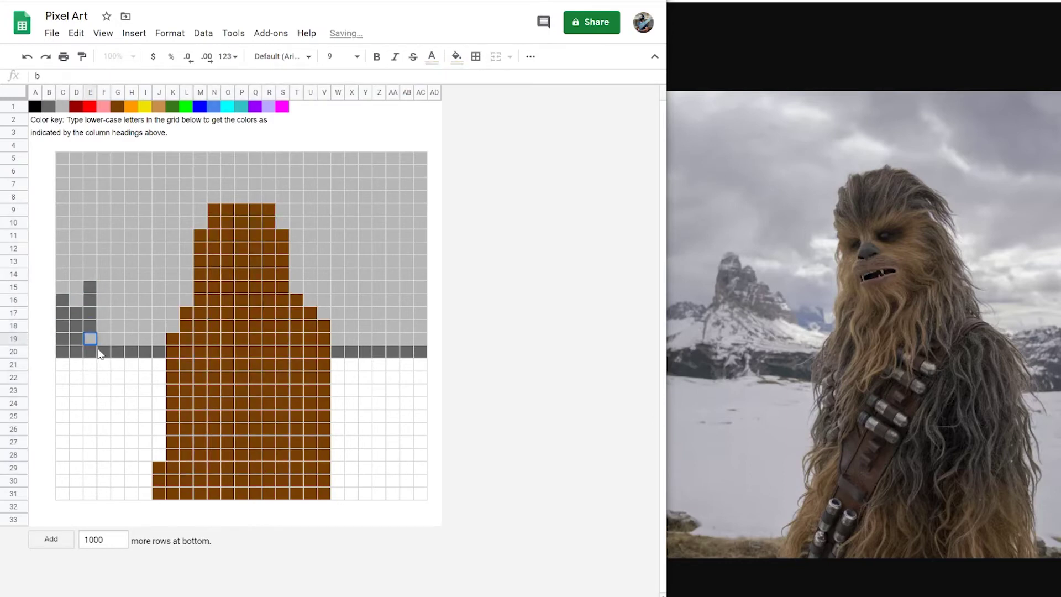
Form the mountain's dark grey peak by entering b in E19 and from F19 up to F13
key("b")
key("Up")
key("b")
key("Up")
key("b")
key("Up")
key("b")
key("Up")
key("b")
key("Up")
key("b")
key("Up")
key("b")
Widen the dark grey peak by entering b from G14 down to G19
key("Right")
key("Down")
key("b")
key("Down")
key("b")
key("Down")
key("b")
key("Down")
key("b")
key("Down")
key("b")
key("Down")
key("b")
Add the next dark grey mountain column by entering b from H19 up to H15
key("Right")
key("b")
key("Up")
key("b")
key("Up")
key("b")
key("Up")
key("Up")
key("b")
key("Left")
key("b")
Slope the dark grey mountain down to the brown body by entering b in I17 to I19 and in J19 and J18
key("Right")
key("Right")
key("Down")
key("Down")
key("b")
key("Down")
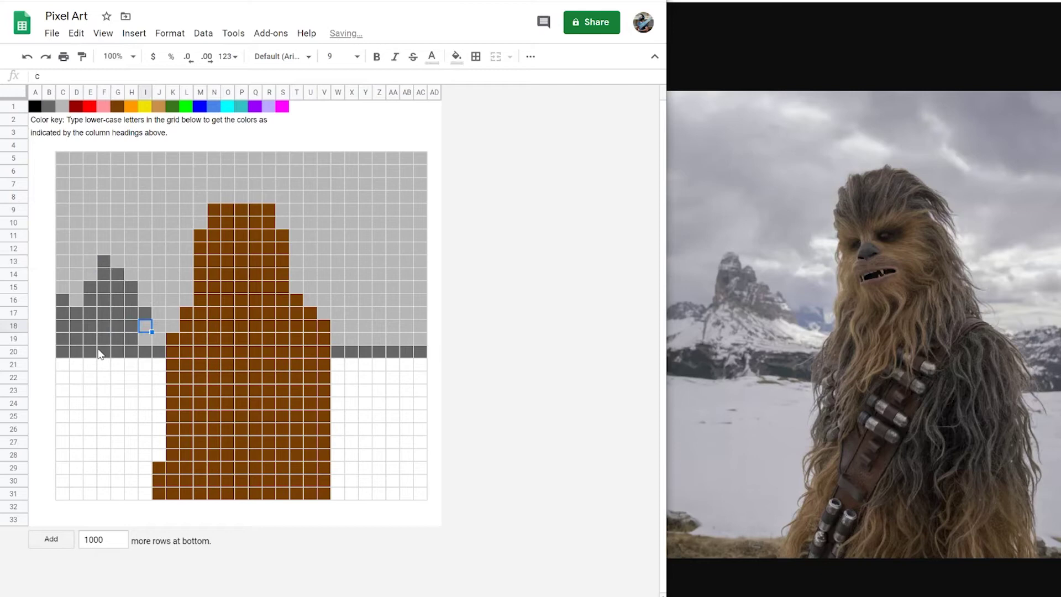
key("b")
key("Down")
key("b")
key("Right")
key("b")
key("Up")
key("b")
key("Left")
key("Up")
key("Down")
key("Up")
key("Up")
key("Right")
key("Right")
key("Right")
key("Right")
key("Right")
key("Right")
key("Right")
key("Right")
key("Right")
key("Left")
key("Left")
key("Left")
key("Left")
key("Left")
key("Left")
key("Left")
key("Left")
key("Left")
key("Left")
Start the white snow on the mountain by clearing cells H15 down to H17
key("Up")
key("Delete")
key("Down")
key("Delete")
key("Down")
key("Delete")
Continue the snow down the slope by clearing cells I17, I18 and J18
key("Right")
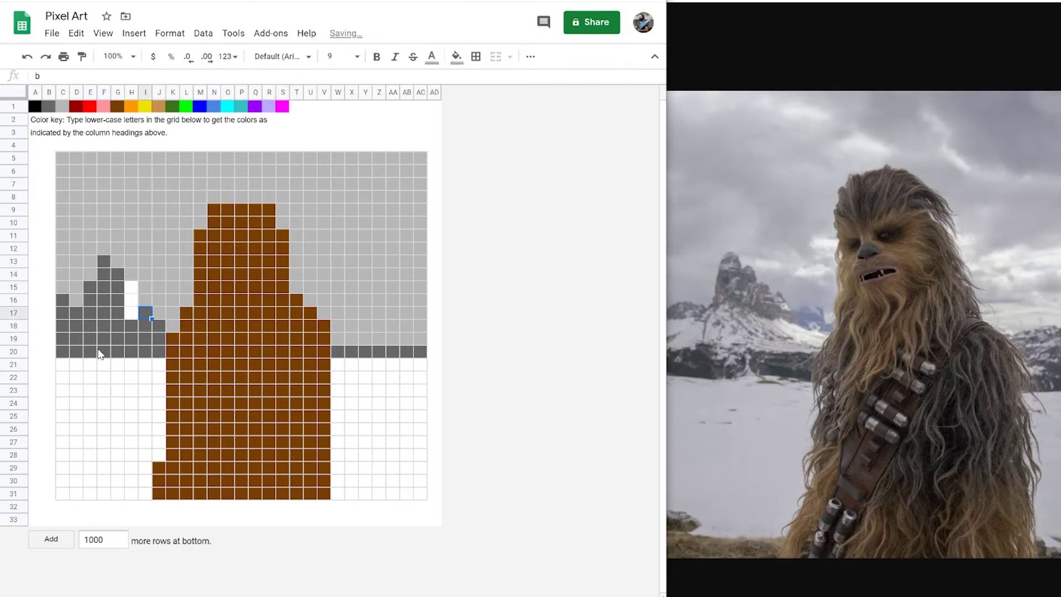
key("Delete")
key("Down")
key("Delete")
key("Right")
key("Delete")
Add snow beside the mountain's peak by clearing cell G14
key("Left")
key("Left")
key("Left")
key("Up")
key("Up")
key("Up")
key("Up")
key("Delete")
Add snow at the grid's outer edge of the mountain by clearing cells C18, D18 and D17
key("Down")
key("Down")
key("Down")
key("Down")
key("Left")
key("Left")
key("Left")
key("Left")
key("Left")
key("Right")
key("Delete")
key("Right")
key("Delete")
key("Up")
key("Delete")
Extend the snow below the peak by clearing cells E16 down to E19, plus F19
key("Right")
key("Up")
key("Delete")
key("Down")
key("Delete")
key("Down")
key("Delete")
key("Down")
key("Delete")
key("Right")
key("Delete")
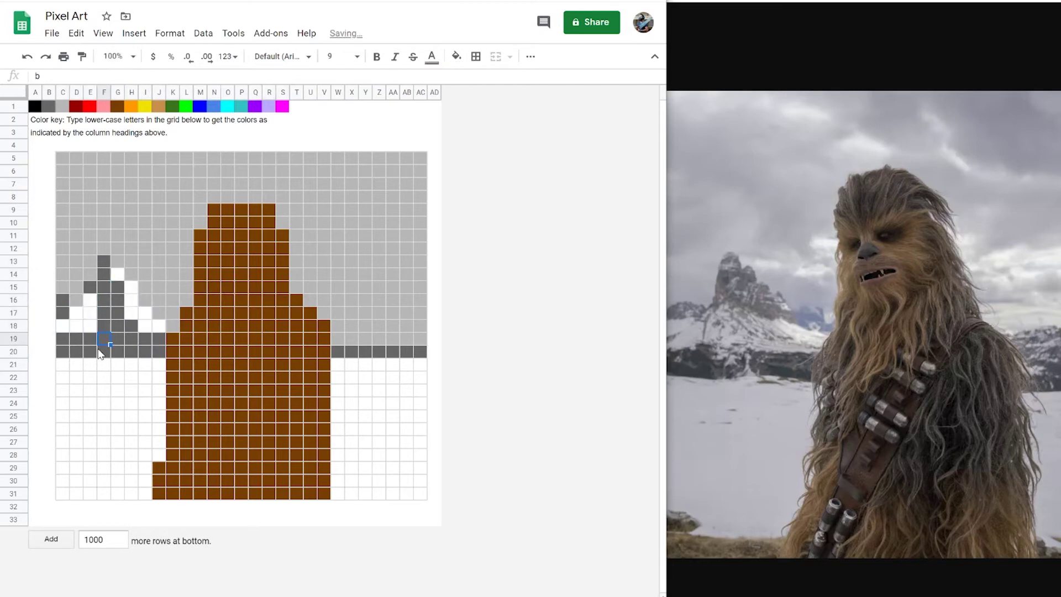
Add snow across the mountain's lower middle by clearing cells G18 and H18
key("Right")
key("Up")
key("Delete")
key("Right")
key("Delete")
Bring the snow up to the brown figure by clearing cells J17, K17, K16, L16 and K18
key("Up")
key("Right")
key("Right")
key("Delete")
key("Right")
key("Delete")
key("Up")
key("Delete")
key("Right")
key("Delete")
key("Down")
key("Down")
key("Left")
key("Delete")
Start the second mountain beside the brown figure by entering b in cells U16, V16, V17, W17, W18 and W19
key("Up")
key("Right")
key("Right")
key("Right")
key("Right")
key("Right")
key("Right")
key("Right")
key("Right")
key("Right")
key("Right")
key("Up")
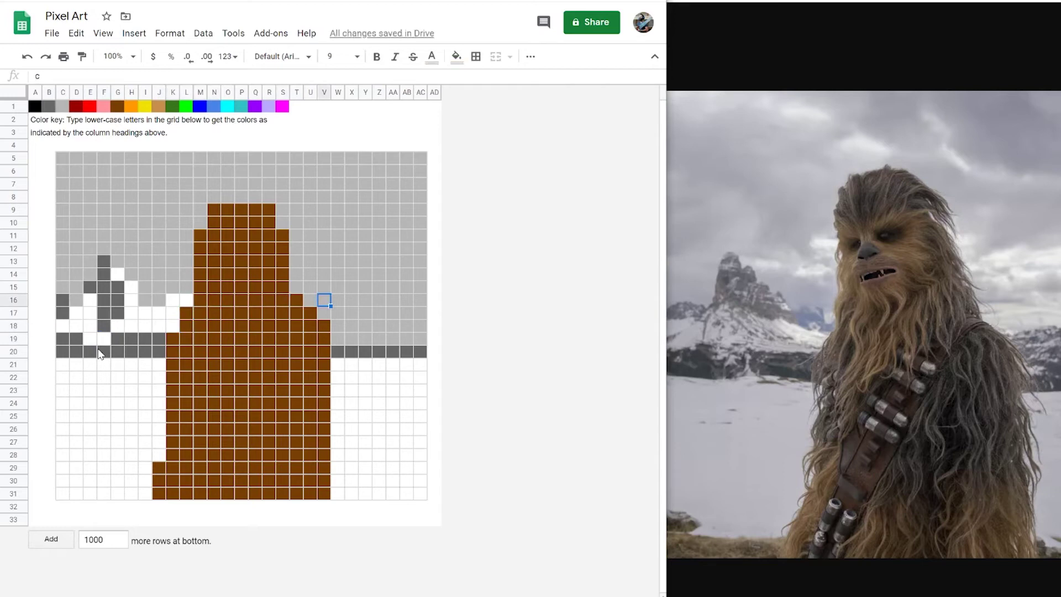
key("b")
key("Right")
key("b")
key("Down")
key("b")
key("Right")
key("b")
key("Down")
key("b")
key("Down")
key("b")
Outline a small dark gray peak by entering b in cells X16, X15, Y15, Y14 and Z16
key("Up")
key("Up")
key("Up")
key("Right")
key("b")
key("Up")
key("b")
key("Right")
key("b")
key("Up")
key("b")
key("Down")
key("Right")
key("Down")
key("b")
key("Right")
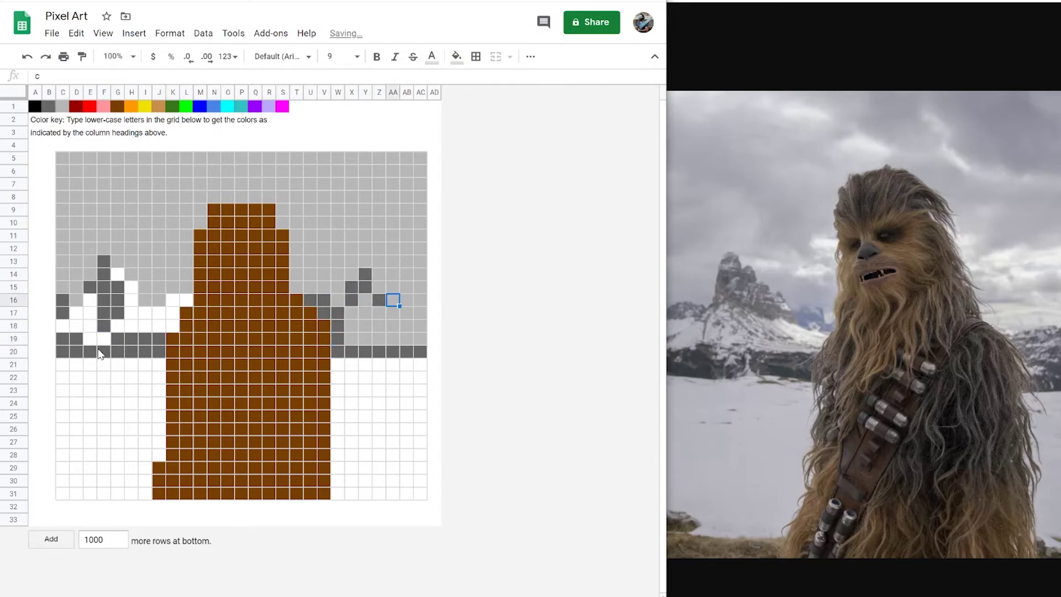
Extend the dark gray ridge to the grid's outer edge by entering b in cells AB16, AC15, AC16 and AC17
key("Right")
key("b")
key("Right")
key("Up")
key("b")
key("Down")
key("b")
key("Down")
type("bb")
Add snow inside the outer ridge by clearing AB17, AA17, AA18, AB18 and AB16, keeping b in AC17
key("Left")
key("Delete")
key("Left")
key("Delete")
key("Down")
key("Delete")
key("Right")
key("Delete")
key("Up")
key("Up")
key("Delete")
key("Down")
key("Right")
type("b")
key("Down")
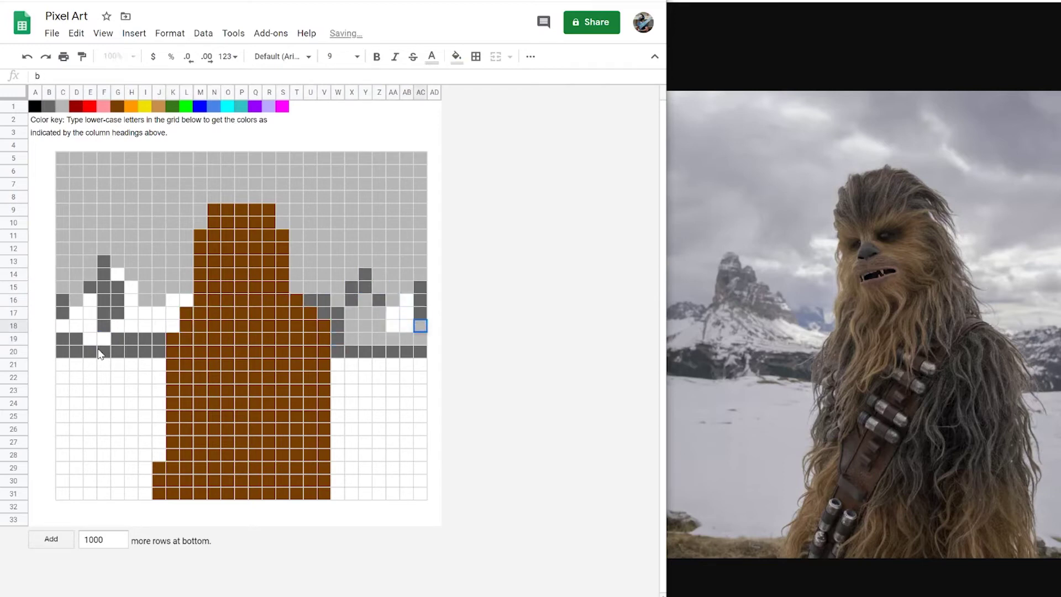
Clear cells AC18 and AA19 for snow and enter b in AB19 for the mountain's dark base
type("b")
key("Down")
key("Up")
key("Delete")
key("Down")
key("Left")
type("b")
key("Left")
key("Delete")
Clear cell Z20 in the base line and enter b in AC19 at the grid's outer edge
key("Down")
key("Left")
key("Delete")
key("Up")
key("Right")
key("Right")
key("Right")
type("b")
Fill the dark gray column below the small peak's outer slope by entering b in cells Z19, Z18 and Z17
key("Left")
key("Left")
key("Left")
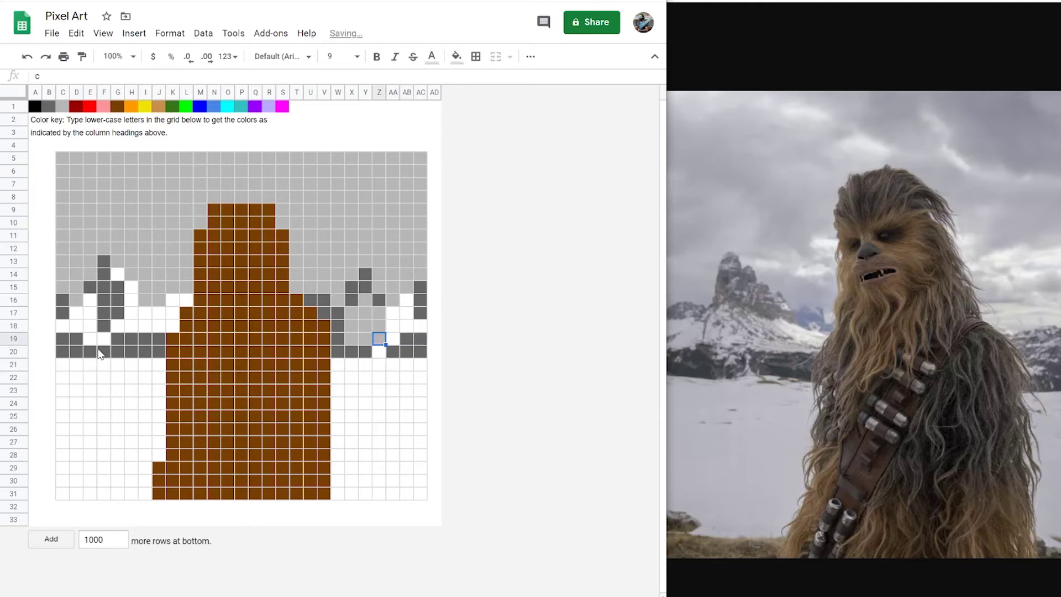
key("b")
key("Up")
key("b")
key("Up")
key("b")
Fill the center of the small peak with dark gray by entering b in cells Y16 down to Y19
key("Left")
key("Up")
key("b")
key("Down")
key("b")
key("Down")
key("b")
key("Down")
key("b")
Fill the peak's side nearer the figure with dark gray by entering b in cells X17 down to X19
key("Left")
key("Up")
key("Up")
key("b")
key("Down")
key("b")
key("Down")
type("b")
Add snow below the small peak by clearing cells Y17, X17 and X18
key("Right")
key("Up")
key("Up")
key("Up")
key("Down")
key("Delete")
key("Left")
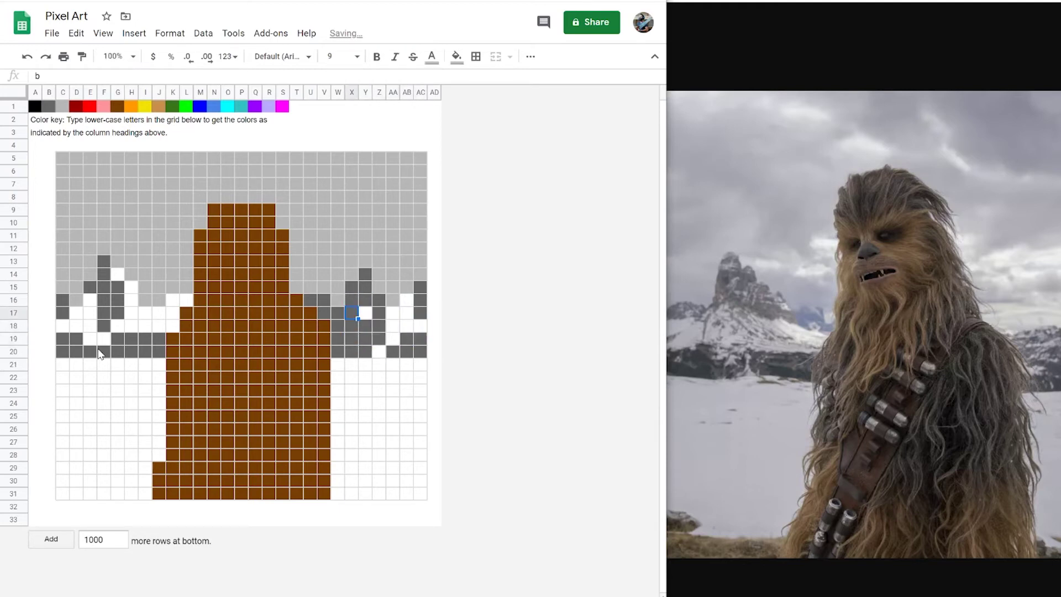
key("Delete")
key("Down")
key("Delete")
Bring the snow up to the brown figure's shoulder by clearing cells W18, W19 and V17
key("Left")
key("Delete")
key("Down")
key("Delete")
key("Up")
key("Up")
key("Left")
key("Delete")
Add Chewbacca's black eyes by entering a in cells N13 and P13
key("Up")
key("Left")
key("Left")
key("Left")
key("Left")
key("Up")
key("Up")
key("Up")
key("Left")
key("Left")
key("Left")
key("Left")
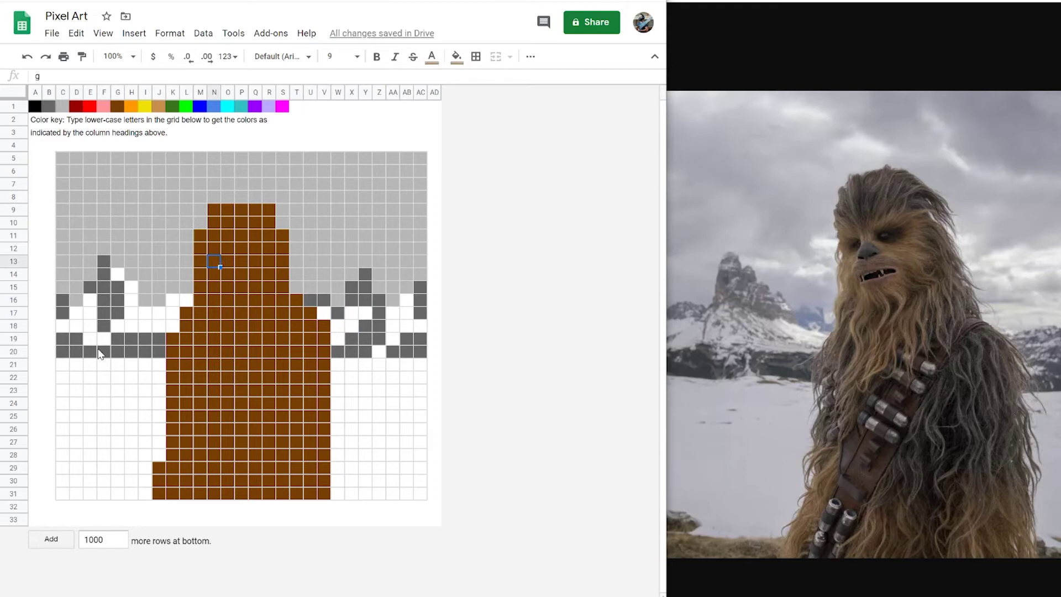
type("a")
key("Right")
key("Right")
type("a")
Add the black nose between and below the eyes by entering a in cell O15
key("Right")
key("Down")
key("Down")
key("Left")
key("Left")
key("a")
Draw the black mouth below the nose by entering a in cells N17 to P17
key("Left")
key("Down")
key("Down")
key("a")
key("Right")
type("aa")
key("Right")
type("a")
key("Down")
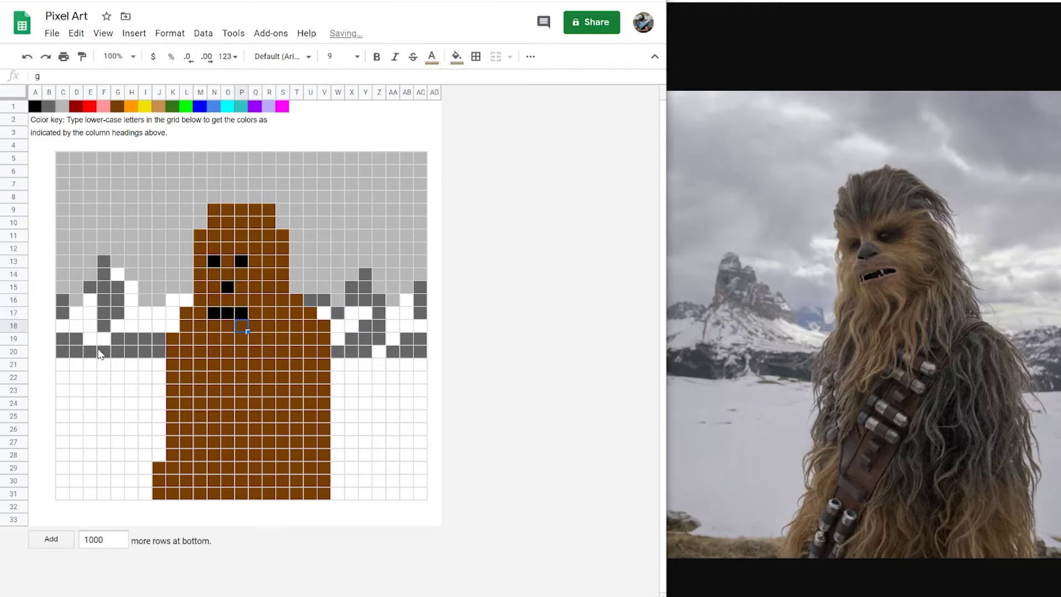
Place the bandolier's upper light-gray diagonal on the chest by entering c in cells O21, P22 and Q23
key("Down")
key("Down")
key("Down")
key("Down")
key("Down")
key("Left")
key("Left")
key("Left")
key("Up")
key("Up")
key("Right")
key("Right")
type("c")
key("Right")
key("Down")
key("c")
key("Down")
key("Right")
key("c")
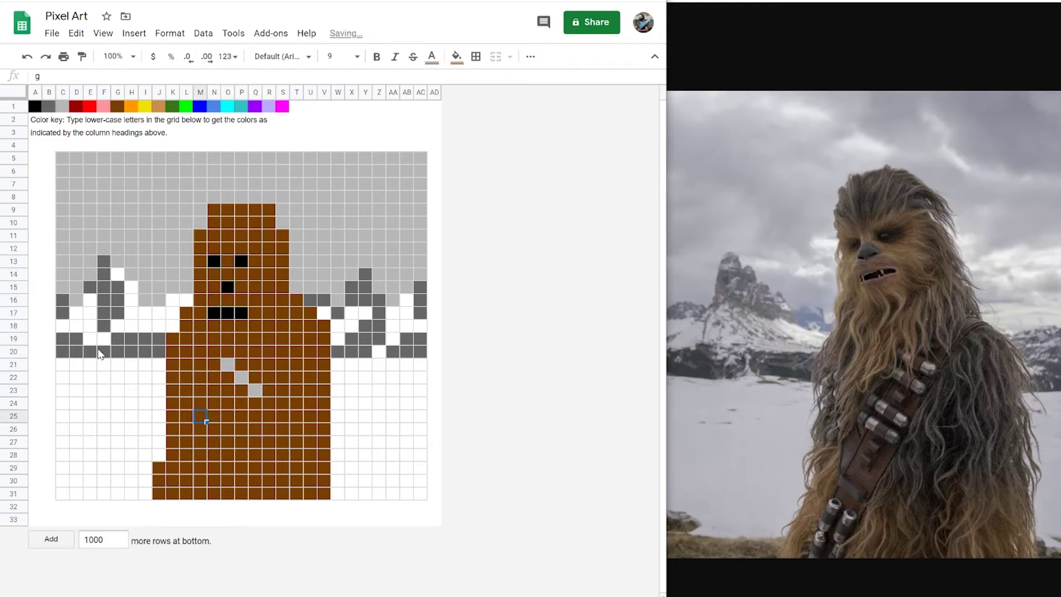
Place the middle light-gray diagonal of the bandolier by entering c in cells M24, N25 and O26
key("Down")
key("Left")
key("Left")
key("Left")
key("Left")
key("c")
key("Down")
key("Right")
key("c")
key("Down")
key("Right")
key("c")
Place the lowest light-gray diagonal of the bandolier by entering c in cells K26, L27 and M28
key("Left")
key("Left")
key("Left")
key("Left")
key("c")
key("Right")
key("Down")
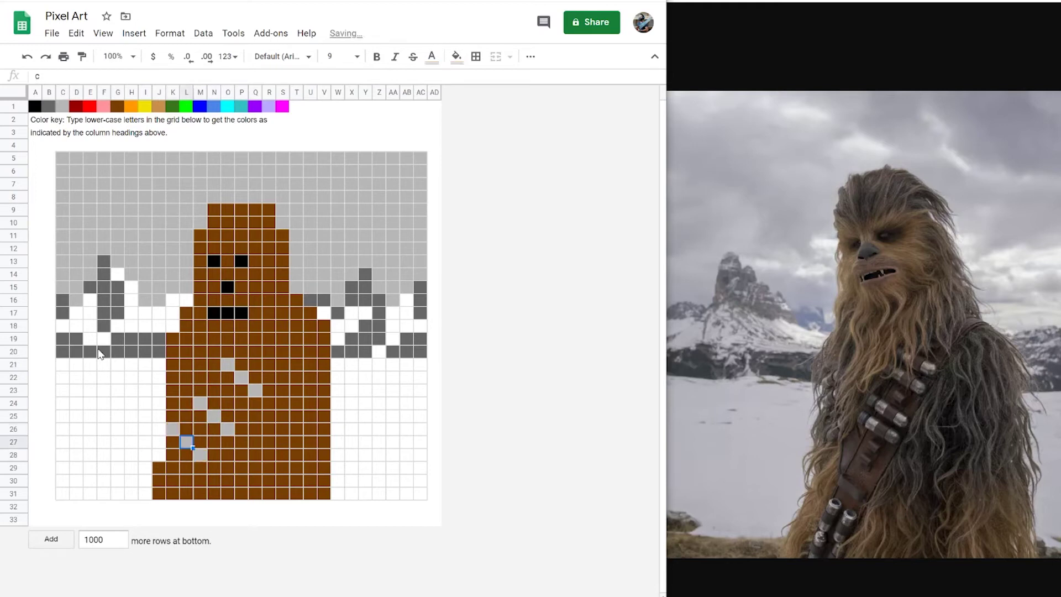
Line the underside of the lowest gray diagonal with tan by entering j in cells K27, L28 and M29
key("Left")
key("j")
key("Right")
key("c")
key("Down")
key("j")
key("Right")
key("c")
key("Down")
key("j")
Fill the bandolier's lower corner with tan by entering j in cells L29, K29 and K28
key("Down")
key("Left")
key("Up")
key("j")
key("Left")
key("j")
key("Up")
key("j")
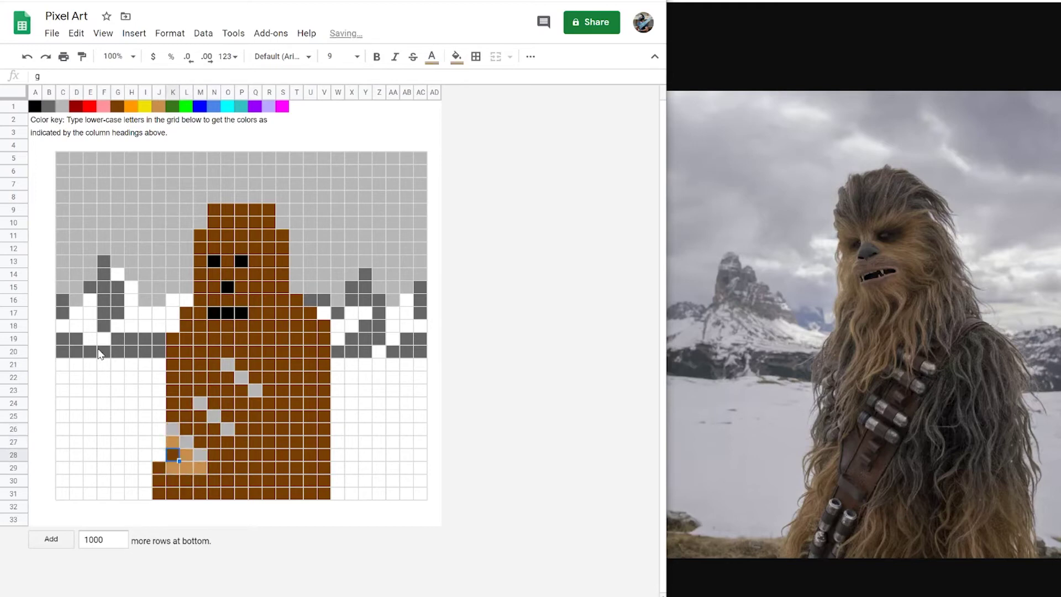
Fill the strap between the lower and middle gray diagonals with tan by entering j in L25:L26, M25:M27 and N26:N27
key("Right")
key("Up")
key("Up")
key("j")
key("Up")
key("j")
key("Right")
key("j")
key("Down")
key("j")
key("Down")
key("j")
key("Right")
key("j")
key("Up")
key("j")
Extend the tan strap toward the upper gray diagonal by entering j in cells O25 up to O22
key("Right")
key("Up")
key("j")
key("Up")
key("j")
key("Up")
key("j")
key("Up")
key("j")
Widen the upper part of the strap with tan by entering j in cells N22 down to N24
key("Left")
key("j")
key("Down")
key("j")
key("Down")
key("j")
key("Right")
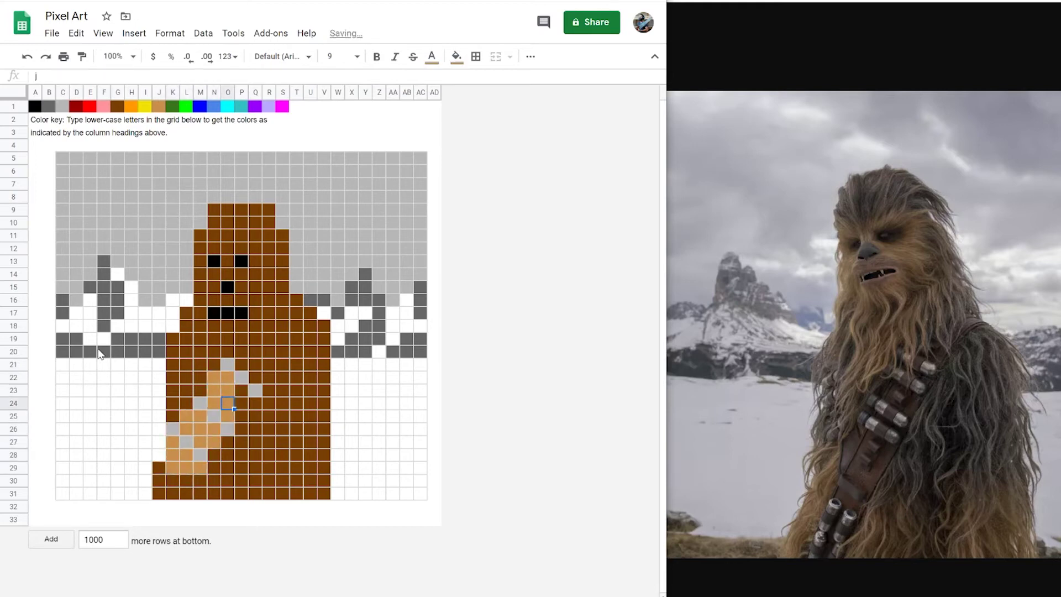
Widen the tan strap below the upper gray diagonal by entering j in cells P23:P25 and Q24
key("Right")
key("Up")
key("j")
key("Down")
key("j")
key("Down")
key("j")
key("Right")
key("Up")
key("j")
Extend the tan strap past the upper gray diagonal by entering j in cells R22, Q22, Q21 and P21
key("Right")
key("Up")
key("Up")
key("j")
key("Left")
key("j")
key("Up")
key("j")
key("Left")
key("j")
Continue the strap toward the shoulder with tan by entering j in P20, Q20, Q19 and R19:R21
key("Up")
key("j")
key("Right")
key("j")
key("Up")
key("j")
key("Right")
key("j")
key("Down")
key("j")
key("Down")
key("j")
Widen the shoulder part of the strap with tan by entering j in S21 up to S18 and in R18
key("Right")
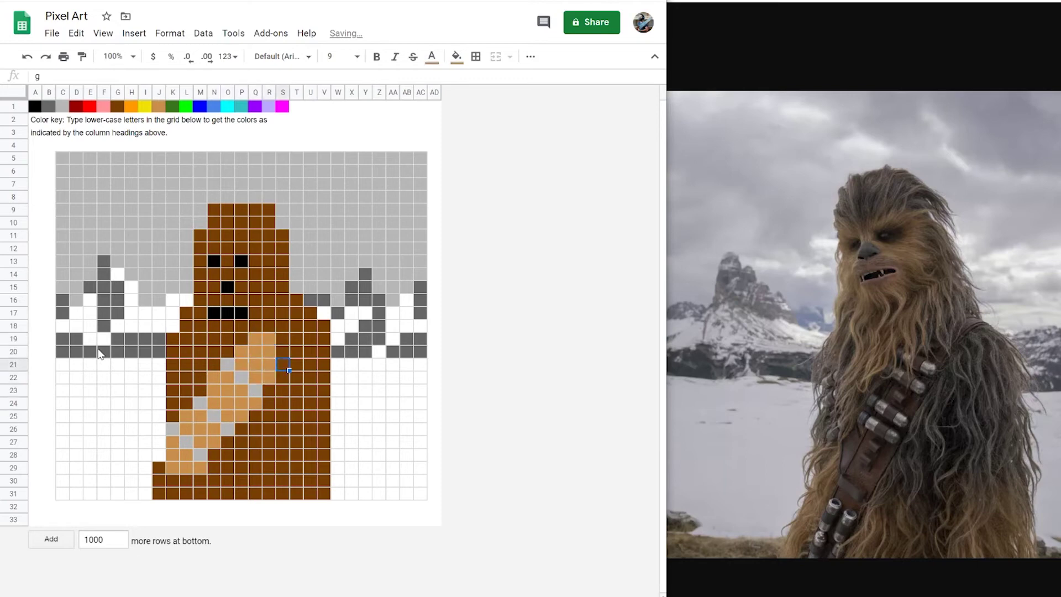
key("j")
key("Up")
key("j")
key("Up")
key("j")
key("Up")
key("j")
key("Left")
key("j")
Finish the strap over the shoulder with tan by entering j in T19 up to T16, S17 and U17
key("Down")
key("Down")
key("Right")
key("Right")
key("Up")
key("j")
key("Up")
key("j")
key("Up")
key("j")
key("Left")
key("j")
key("Right")
key("Up")
key("j")
key("Down")
key("Right")
key("j")
Turn both eyes white by clearing the black cells P13 and N13
key("Down")
key("Left")
key("Left")
key("Left")
key("Left")
key("Left")
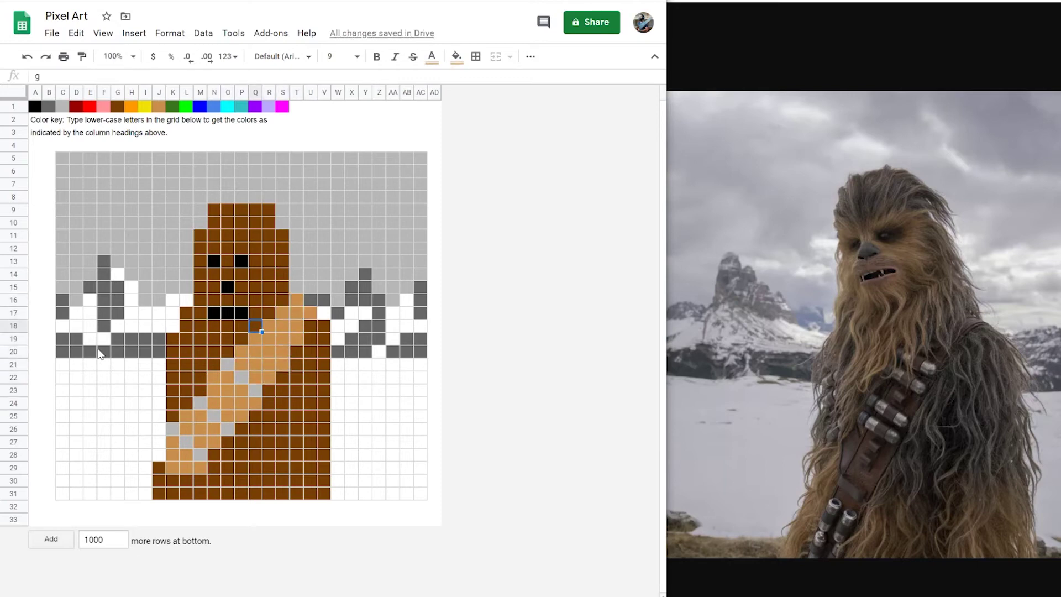
key("Up")
key("Up")
key("Up")
key("Up")
key("Up")
key("Delete")
key("Left")
key("Left")
key("Delete")
key("Down")
key("Down")
key("Down")
key("Down")
key("Up")
key("Up")
key("Up")
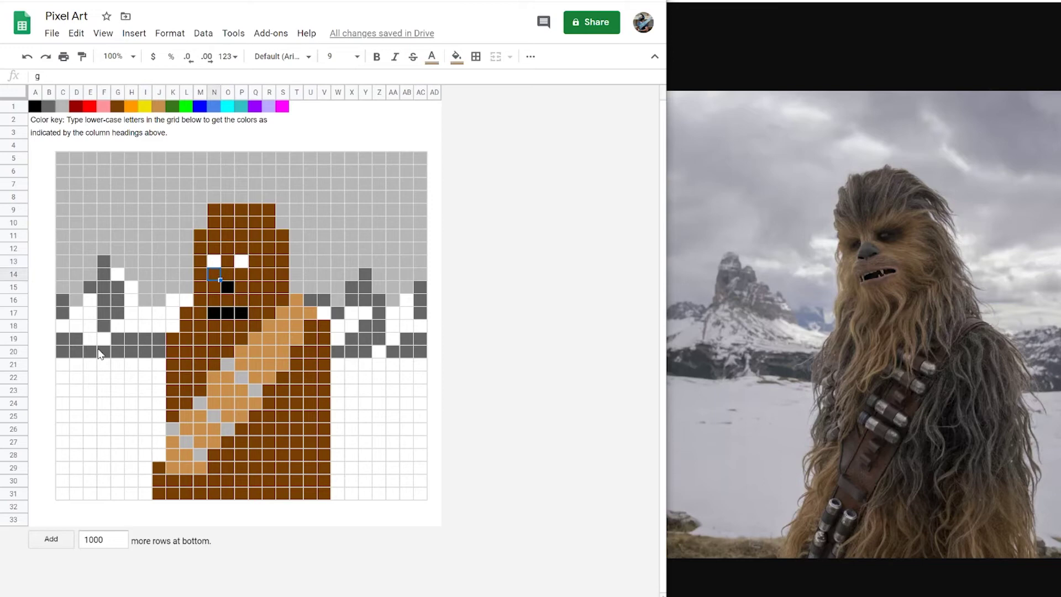
key("Left")
key("Left")
key("Left")
key("Down")
key("Down")
key("Left")
key("Down")
key("Down")
key("Down")
key("Down")
key("Down")
key("Down")
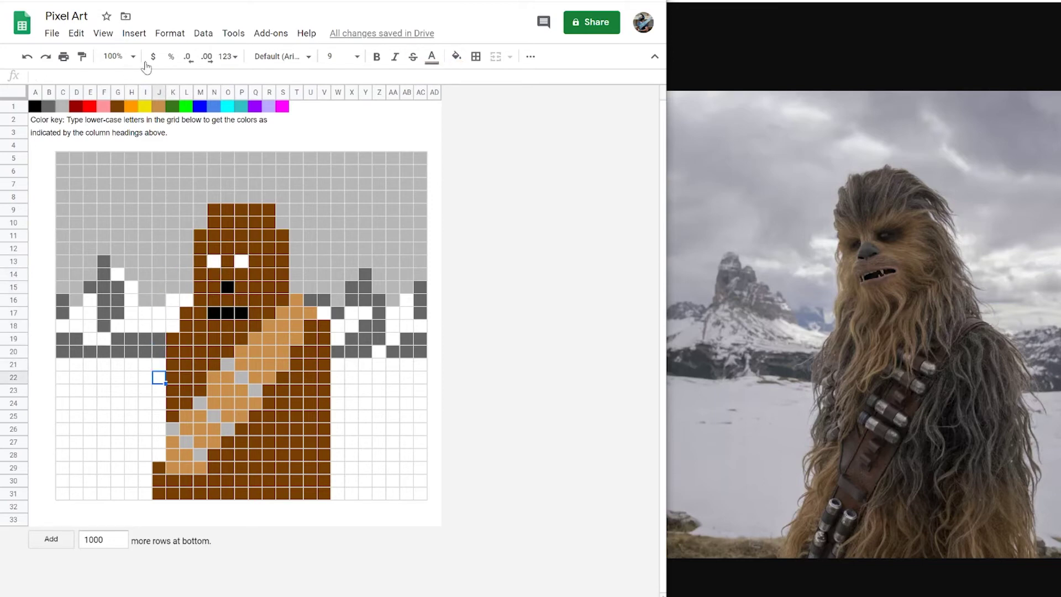
Edit the conditional format rule for the letter q so its fill and text are both dark red, and save it
left_click(162, 37)
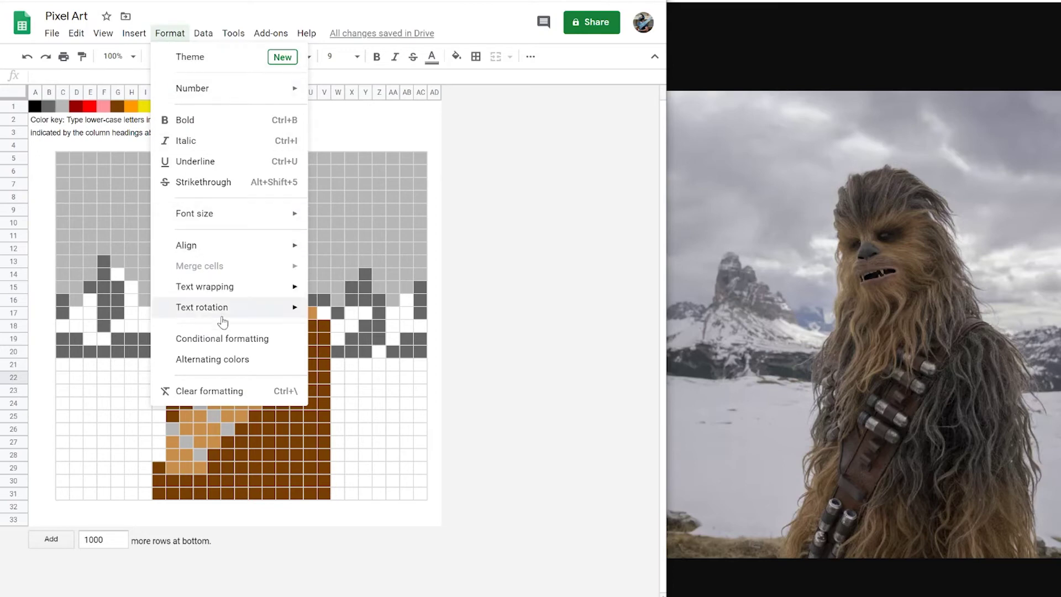
left_click(232, 338)
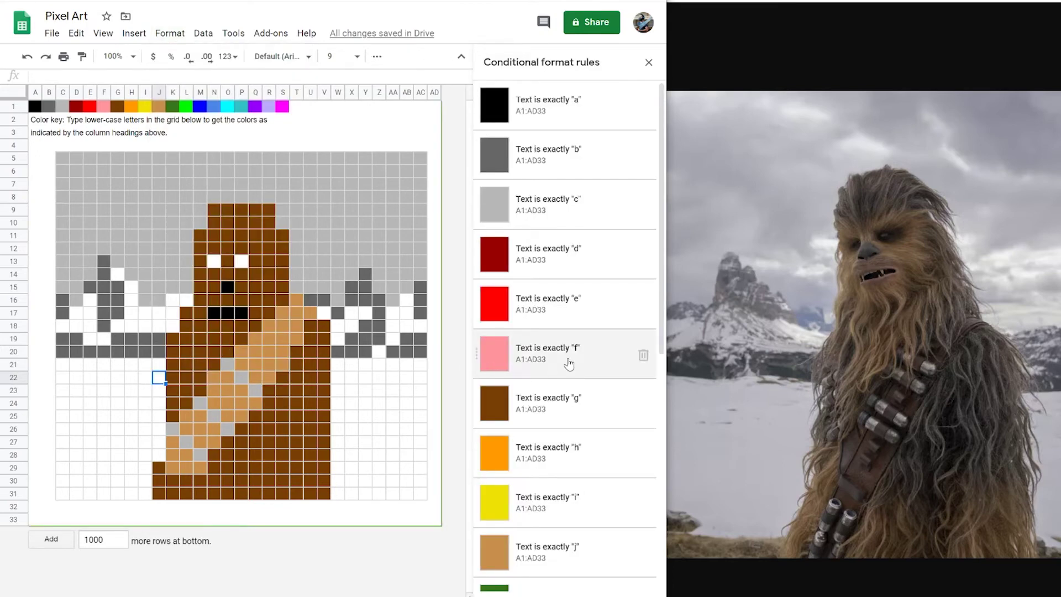
scroll(568, 363, "down", 8)
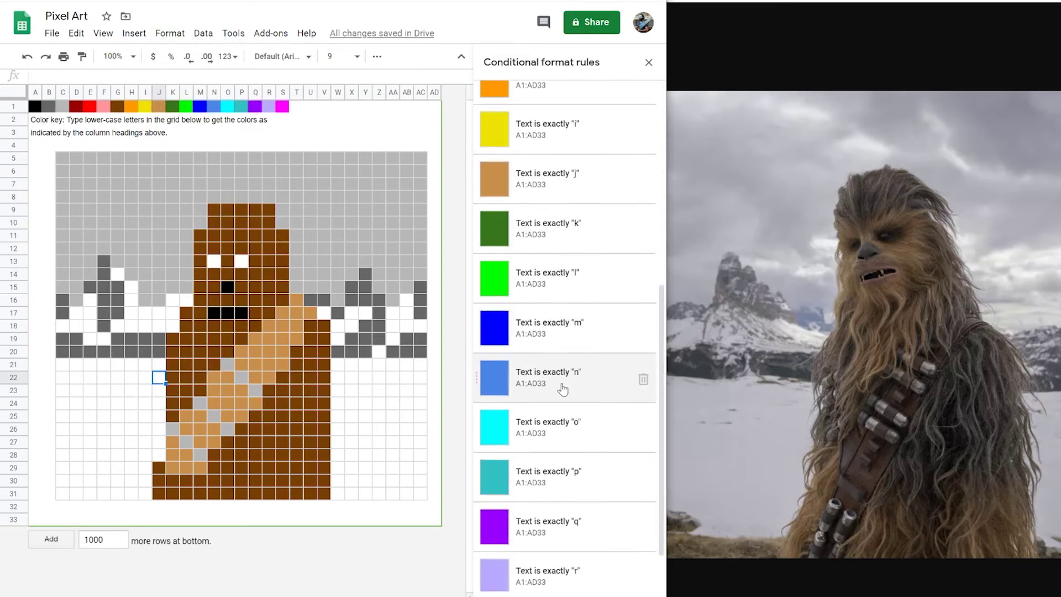
left_click(539, 473)
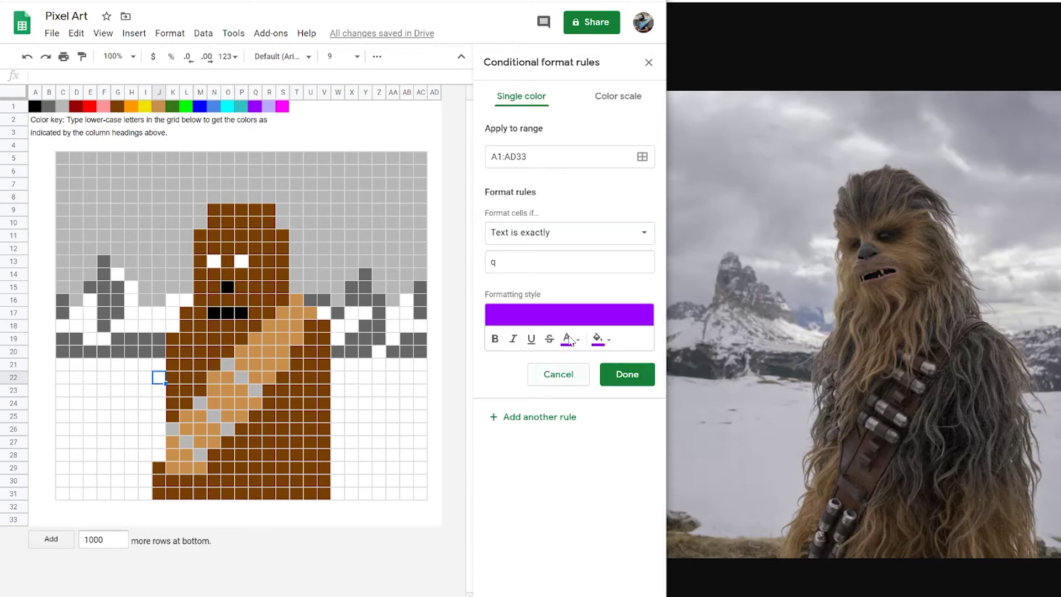
left_click(599, 340)
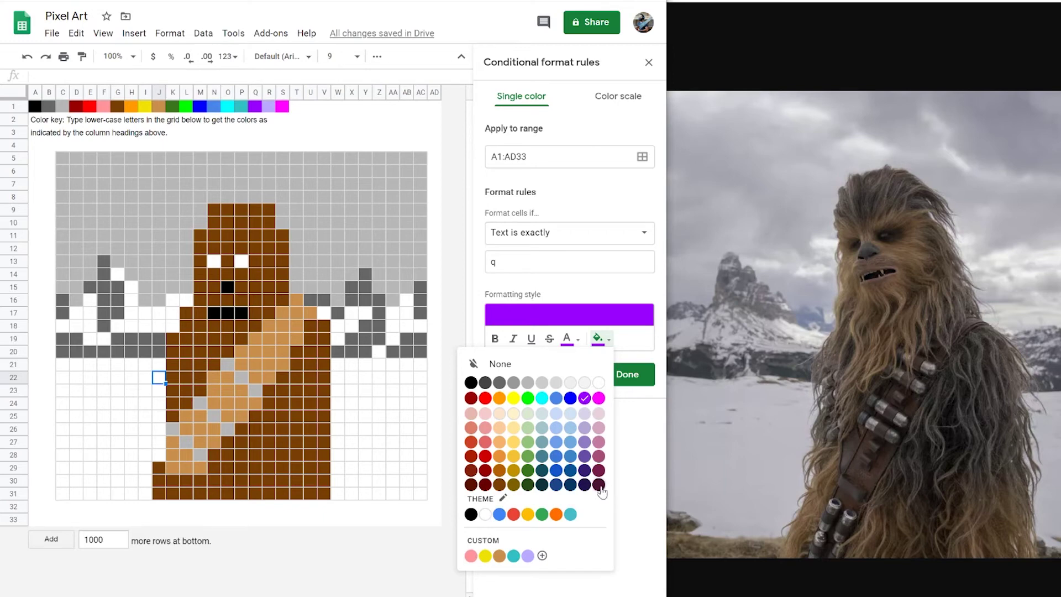
left_click(485, 485)
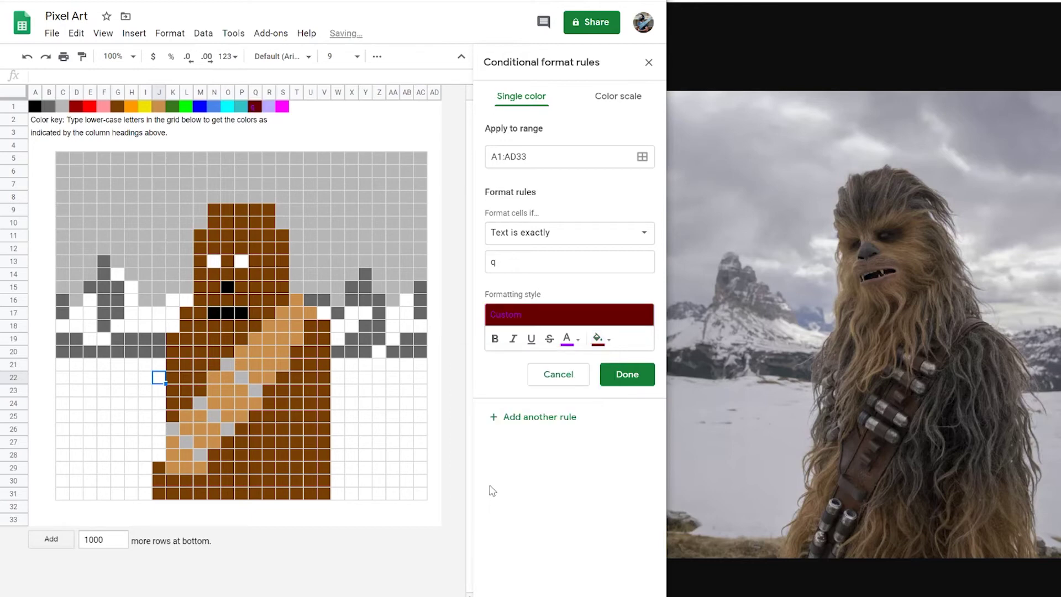
left_click(573, 340)
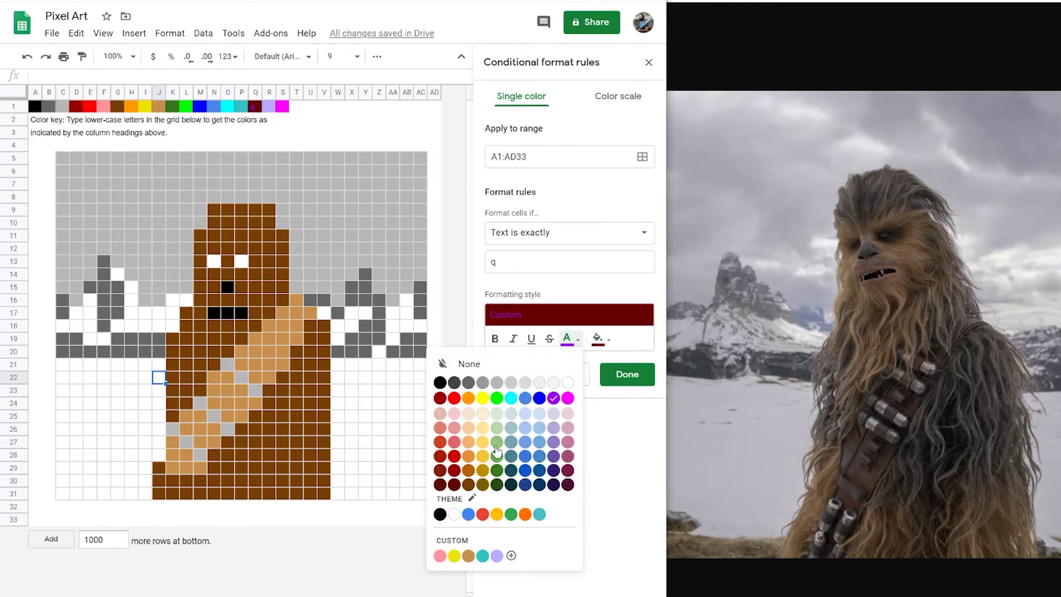
left_click(455, 485)
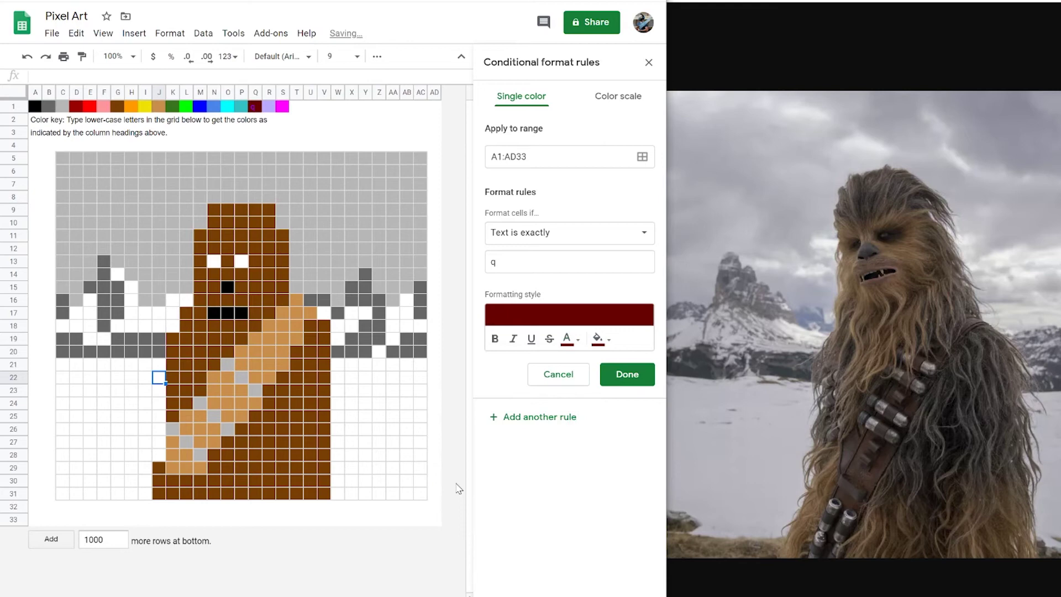
left_click(622, 381)
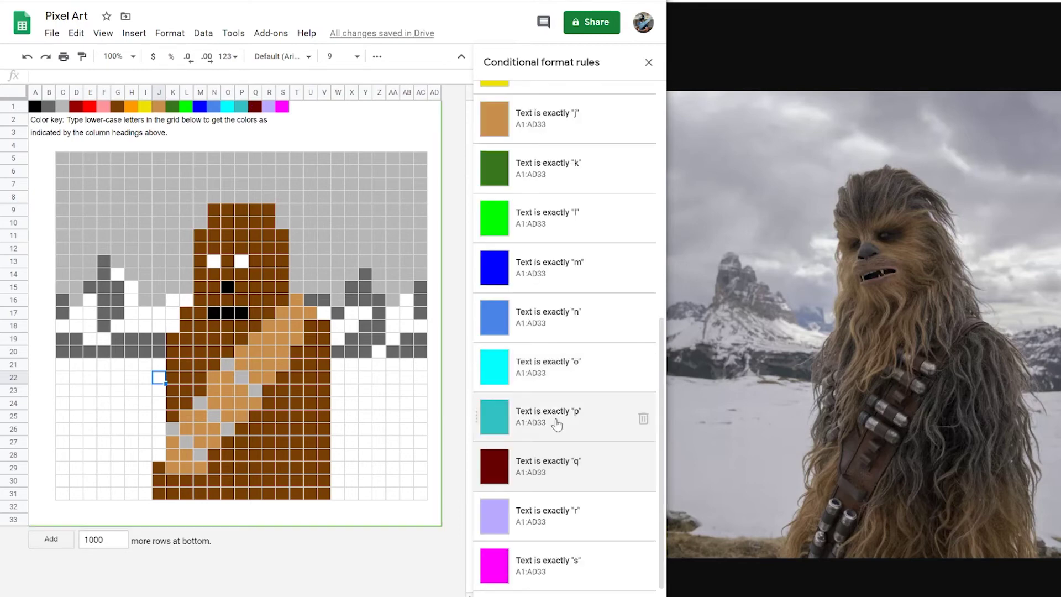
left_click(224, 379)
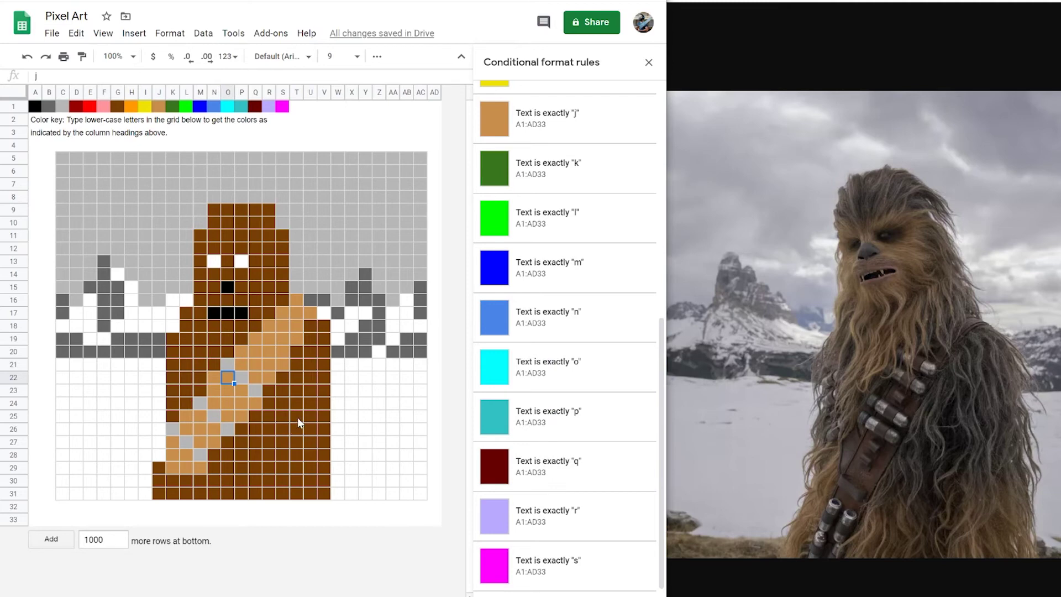
left_click(298, 417)
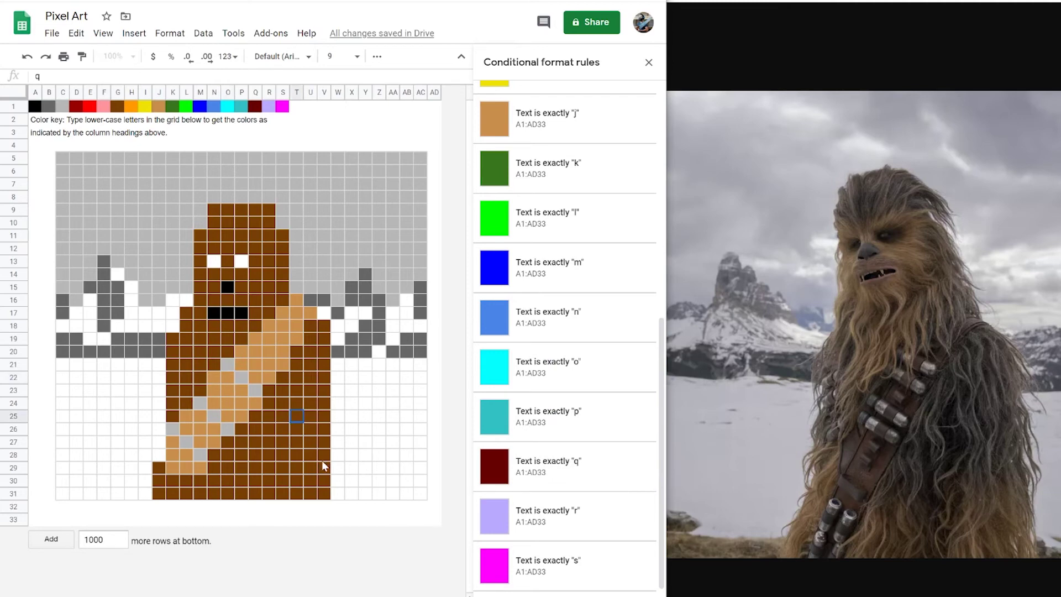
type("q")
key("Down")
key("Up")
key("ctrl+z")
Draw a dark red vertical line on the lower body by entering q in cells S25 down to S31
key("Left")
key("q")
key("Down")
key("q")
key("Down")
key("q")
key("Down")
key("q")
key("Down")
key("q")
key("Down")
key("q")
key("Down")
key("q")
key("Down")
key("Up")
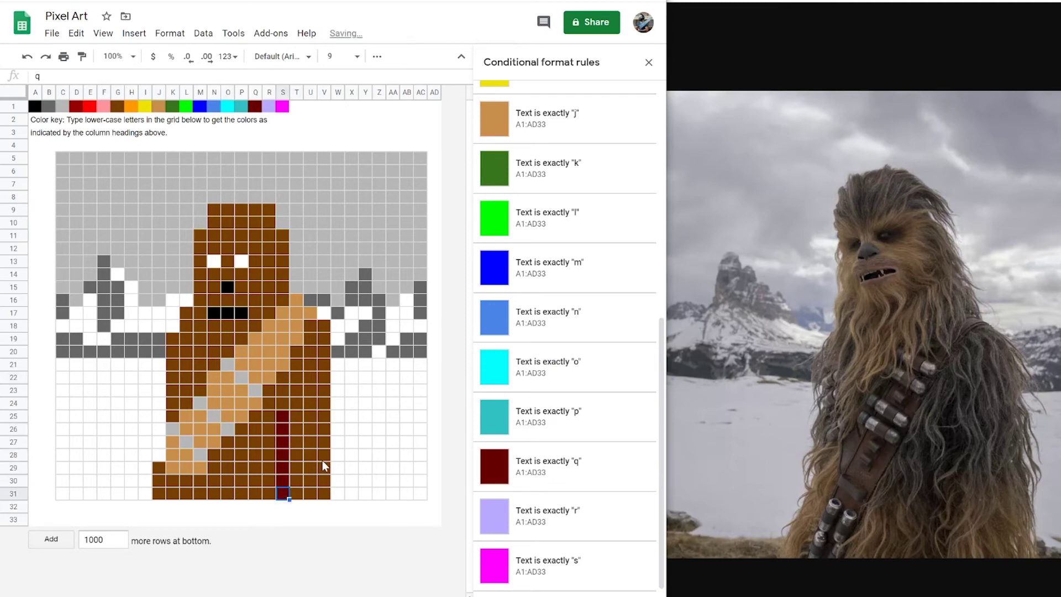
Change the q rule's fill and text colours to a dark reddish brown
left_click(489, 464)
left_click(599, 339)
left_click(471, 484)
left_click(569, 339)
left_click(441, 484)
left_click(392, 493)
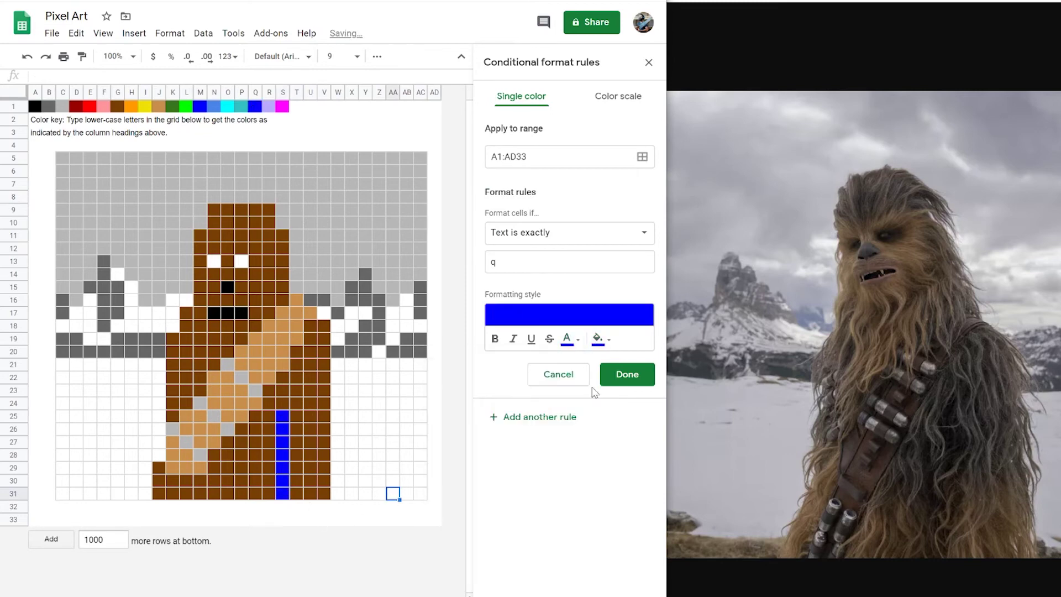
left_click(598, 339)
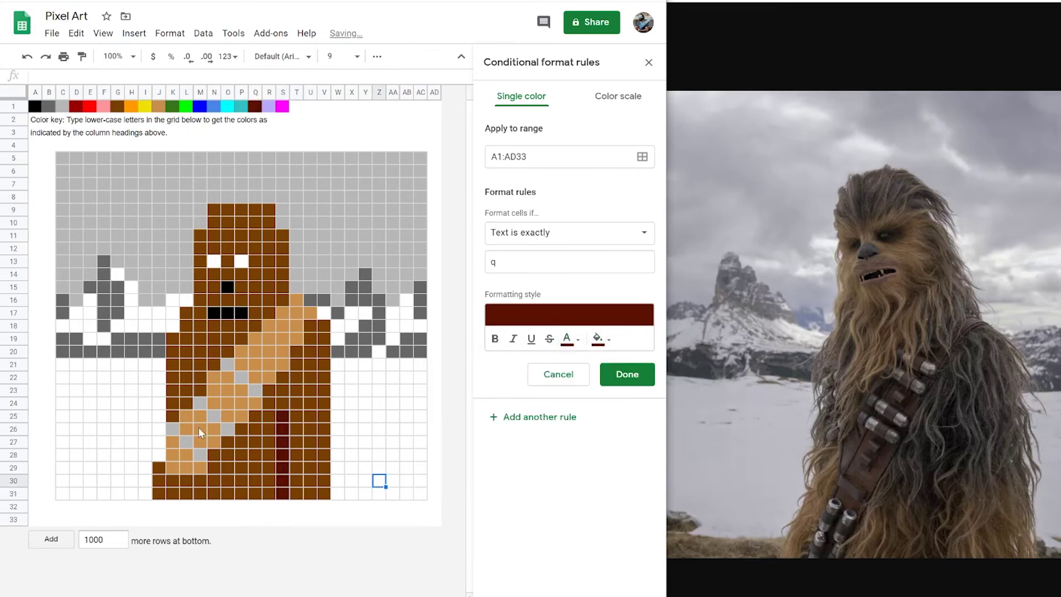
Darken the lower end of the arm beside the strap by entering q in cells J29 to J31
left_click(159, 472)
key("q")
key("Down")
key("q")
key("Down")
key("q")
Extend the dark arm edge upward by entering q in cells J28 up to J23
key("Up")
key("Up")
key("Up")
key("q")
key("Up")
key("q")
key("Up")
key("q")
key("Up")
key("q")
key("Up")
key("q")
key("Up")
key("q")
key("Up")
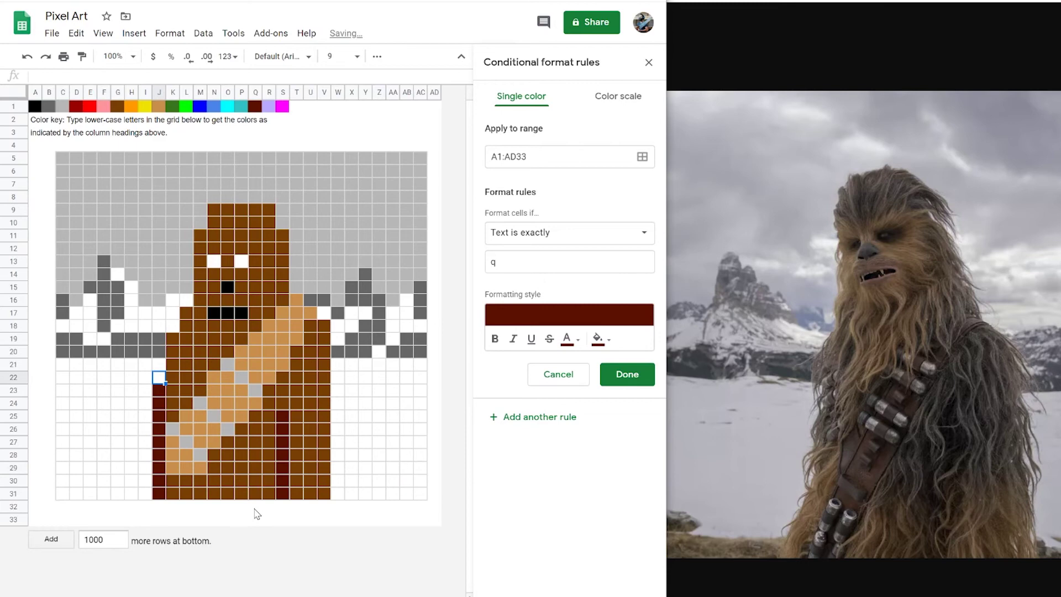
Undo the upper dark red arm cells and enter g in J25 and J26 to make them brown
key("ctrl+z")
key("ctrl+z")
key("g")
key("Down")
key("g")
key("Down")
key("g")
key("Left")
Flare the lower arm outward in brown by entering g in cells I27 to I31 and in H31 and H30
key("Down")
key("g")
key("Down")
key("g")
key("Down")
key("g")
key("Down")
key("g")
key("Down")
key("g")
key("Left")
key("g")
key("Up")
key("g")
key("Right")
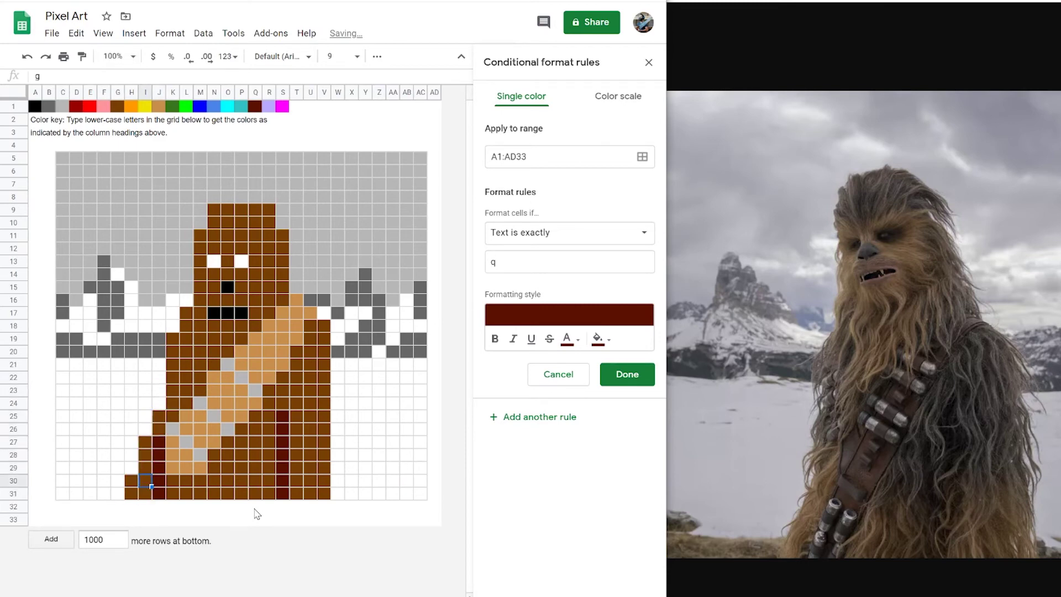
Extend the brown arm edge upward by entering g in cells J24 and J23
key("Right")
key("Up")
key("Up")
key("Up")
key("Up")
key("Up")
key("Up")
key("Up")
key("g")
Turn the lower part of the dark red body line back to brown by entering g in cells S28 to S31
key("Right")
key("Right")
key("Down")
key("Down")
key("Down")
key("Down")
key("Down")
key("Down")
key("Right")
key("Right")
key("Right")
key("Right")
key("Right")
key("Right")
key("Right")
key("Up")
key("g")
key("Down")
key("g")
key("Down")
key("g")
key("Down")
key("g")
Shift the lower part of the dark red line one column over by entering q in cells R31 up to R28
key("Left")
key("q")
key("Up")
key("q")
key("Up")
key("q")
key("Up")
key("q")
key("q")
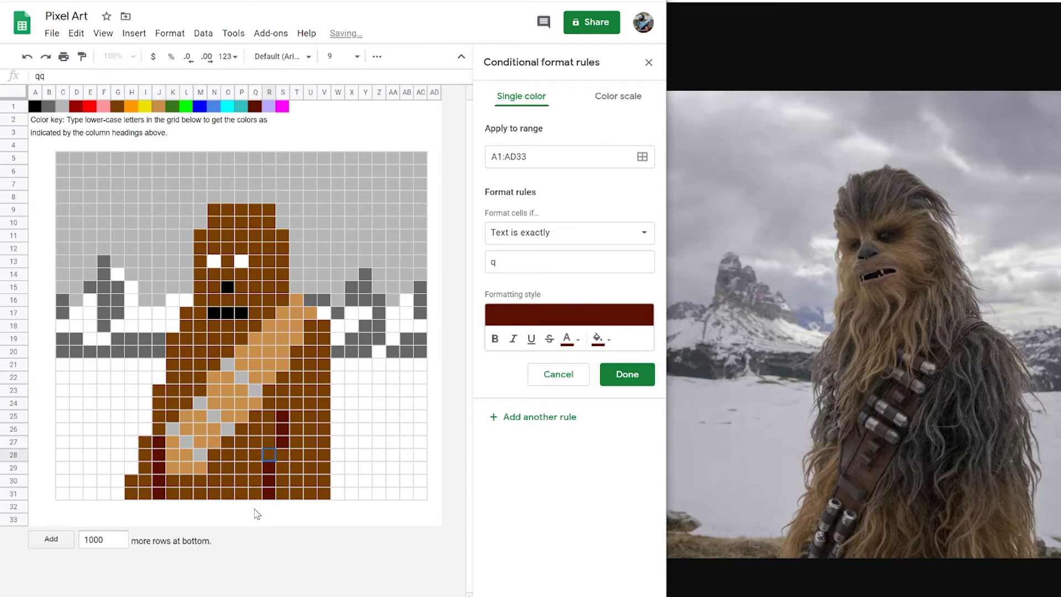
key("BackSpace")
Narrow the bottom of the body by clearing cells V29 to V31
key("Right")
key("Right")
key("Right")
key("Right")
key("Down")
key("Delete")
key("Down")
key("Delete")
key("Down")
key("Delete")
key("Left")
key("Up")
key("Up")
key("Up")
key("Up")
key("Up")
key("Up")
key("Up")
key("Up")
key("Up")
key("Up")
key("Up")
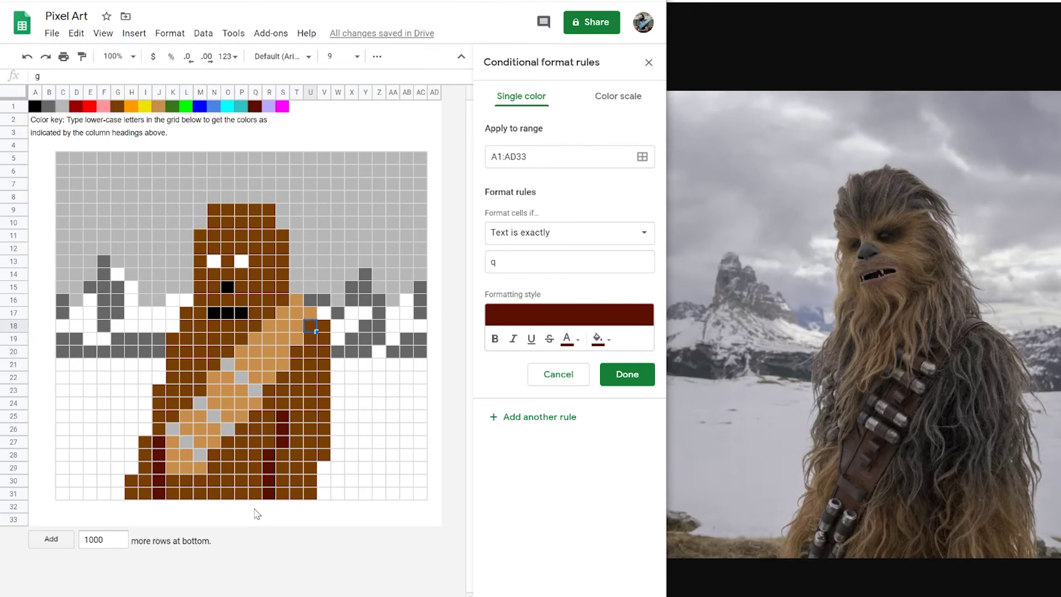
Change the r conditional formatting rule's fill and text colours to a brick red
left_click(649, 62)
left_click(170, 33)
left_click(223, 339)
scroll(571, 436, "down", 8)
left_click(566, 509)
left_click(600, 339)
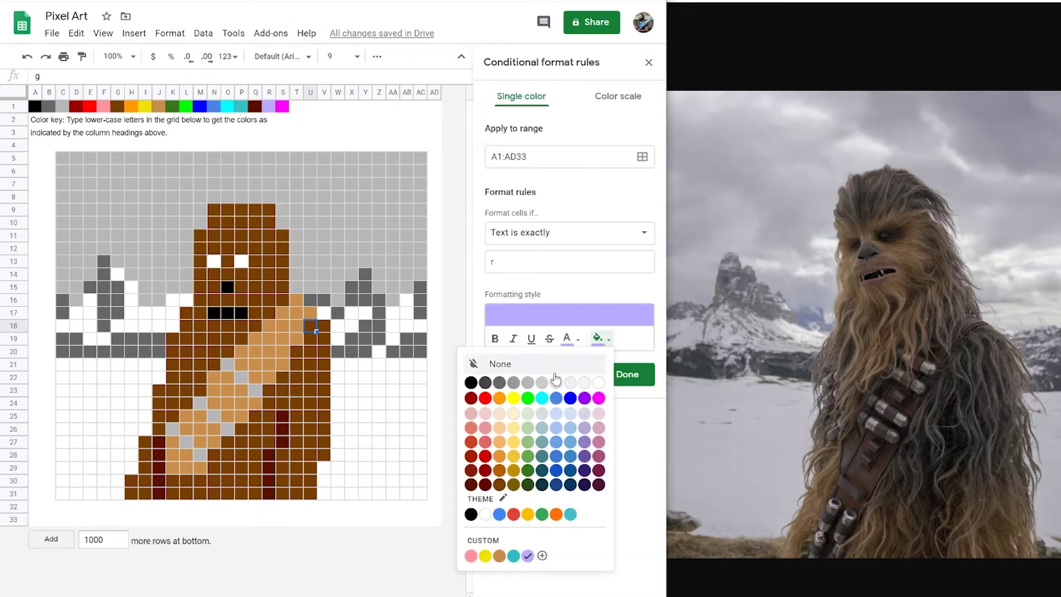
left_click(472, 443)
left_click(570, 338)
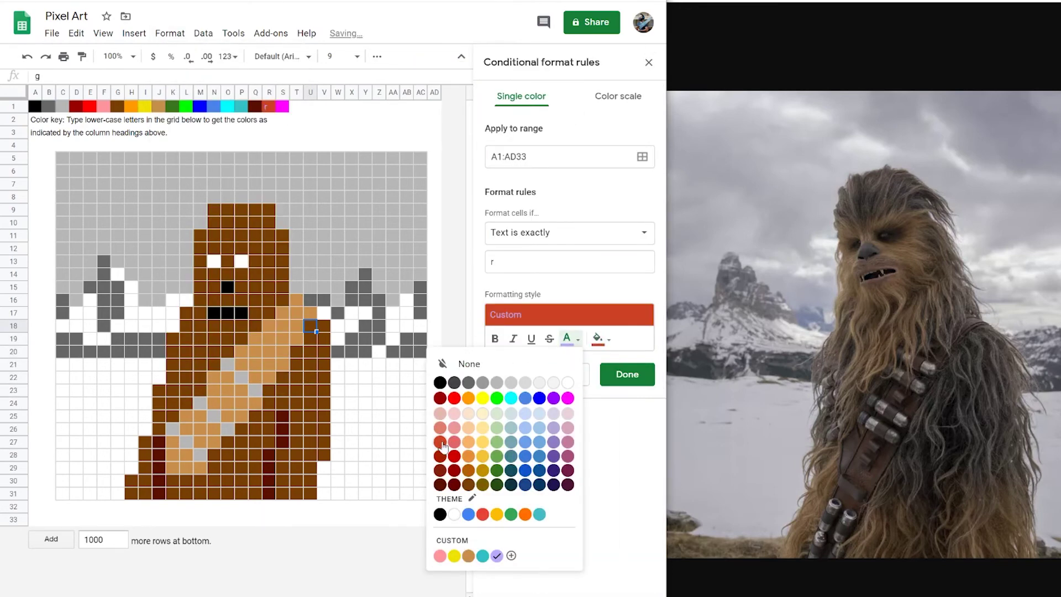
left_click(440, 442)
left_click(627, 375)
Try shading the forehead brick red by entering r in cells N11 to P11 and N12 to O12
key("Up")
key("Up")
key("Left")
key("Left")
key("Left")
key("Left")
key("Left")
key("Left")
key("Left")
key("Up")
key("Up")
key("Up")
key("Up")
key("Up")
type("r")
key("Down")
type("r")
key("Up")
key("Right")
type("r")
key("Down")
key("Right")
key("Right")
key("Left")
key("Left")
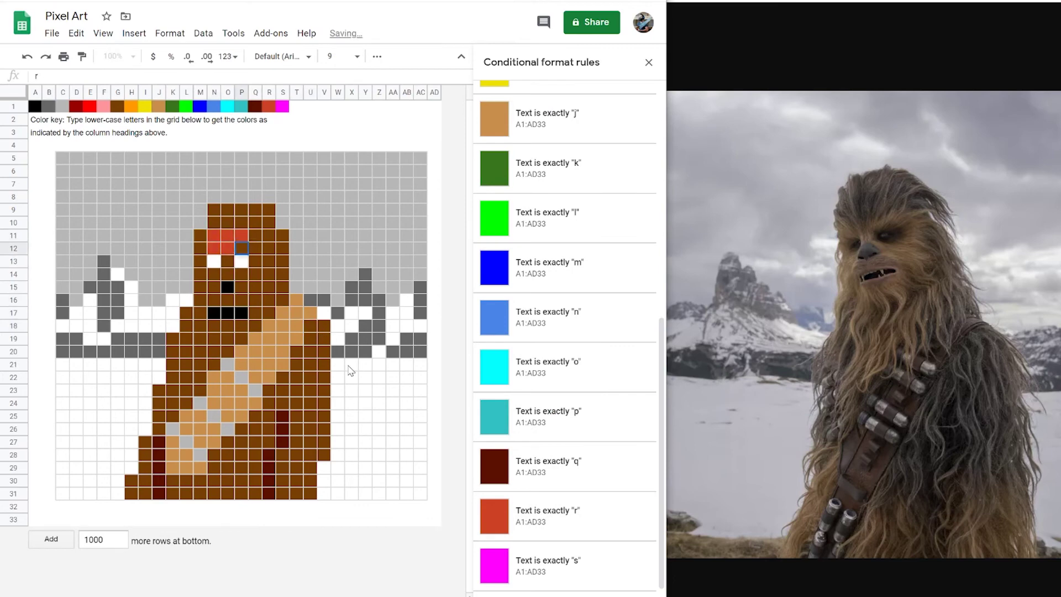
key("ctrl+z")
key("ctrl+z")
key("ctrl+z")
Draw a light tan brow across the forehead by entering j in cells N11 to Q11
type("j")
key("Right")
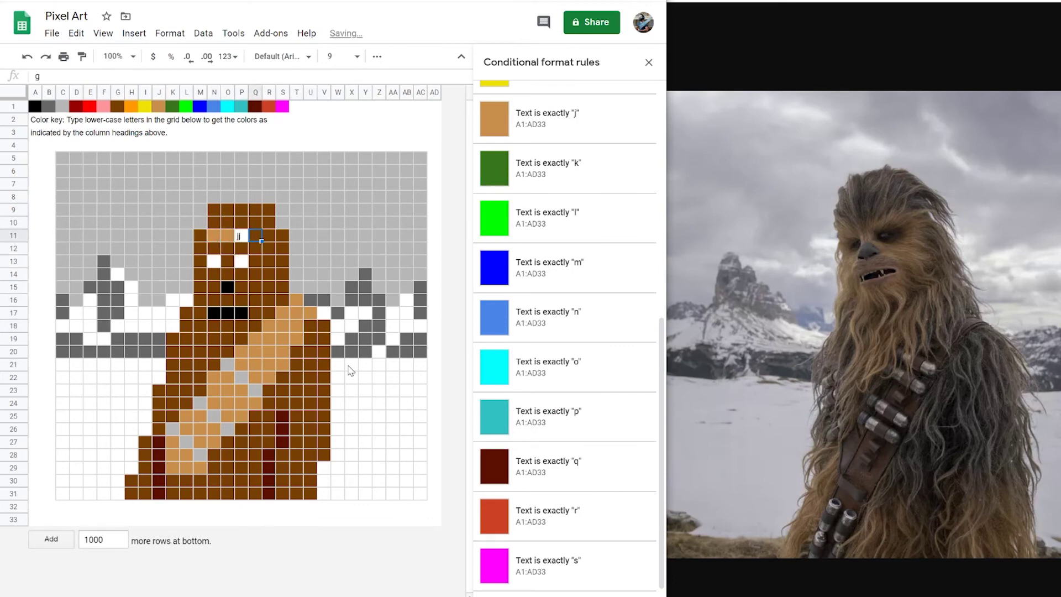
type("j")
key("Right")
Recolour the shoulder end of the strap orange by entering h in its cells from row 16 to row 19
key("Right")
key("Right")
key("Down")
key("Down")
key("Down")
key("Down")
key("Down")
type("h")
key("Down")
type("h")
key("Down")
key("Up")
type("h")
key("Up")
type("h")
key("Left")
key("Left")
type("h")
key("Down")
key("Left")
type("h")
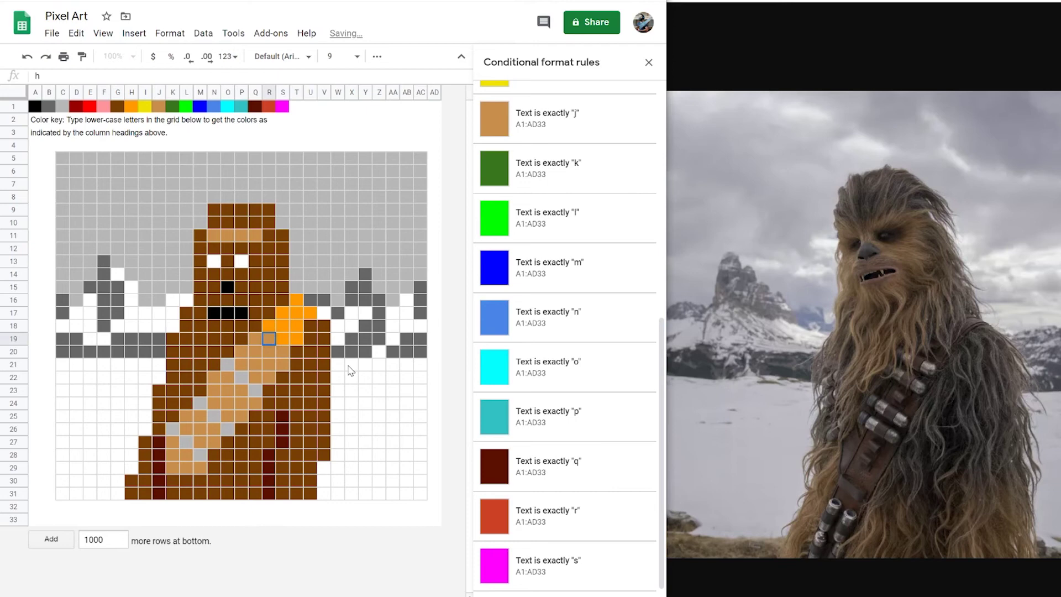
Continue recolouring the strap orange by entering h in its light tan cells from row 19 to row 22
key("BackSpace")
type("g")
key("Right")
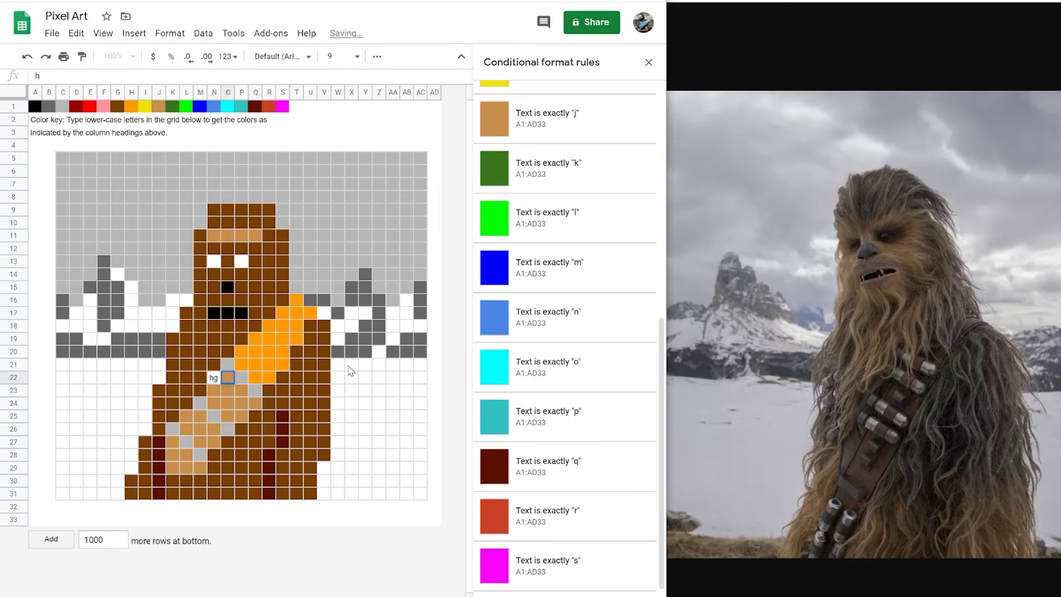
Recolour the middle of the strap orange by entering h around the grey cells between rows 22 and 26
type("h")
key("Down")
key("Left")
type("h")
key("Right")
type("h")
key("Left")
key("Up")
type("h")
key("Left")
type("h")
key("Down")
type("h")
key("Right")
type("h")
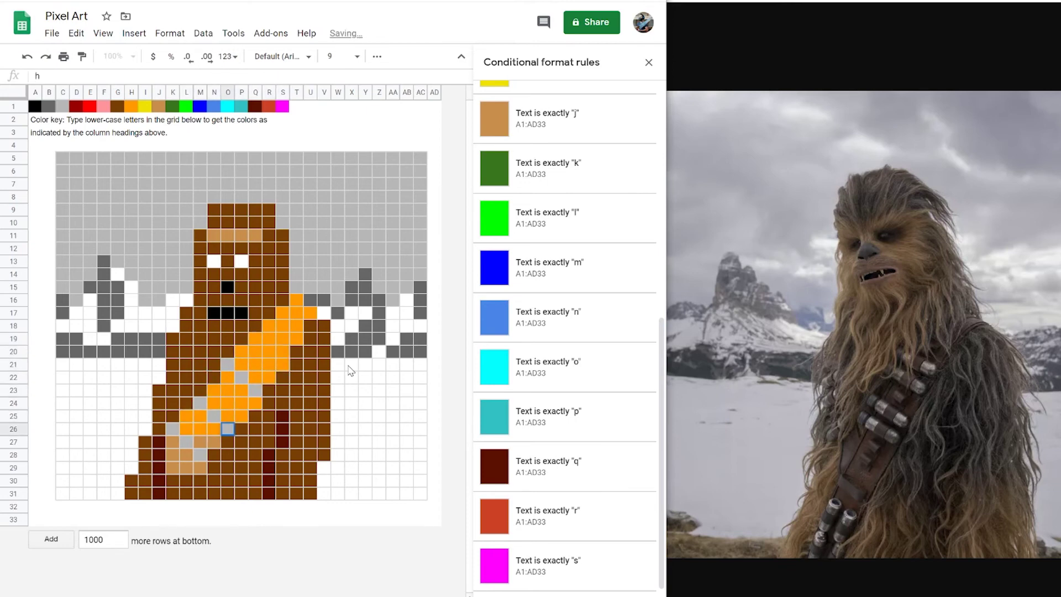
Finish the lower end of the strap in orange by entering h in its remaining tan cells down to row 29
key("Down")
key("Left")
type("h")
key("Left")
type("h")
key("Left")
key("Left")
type("h")
key("Down")
type("h")
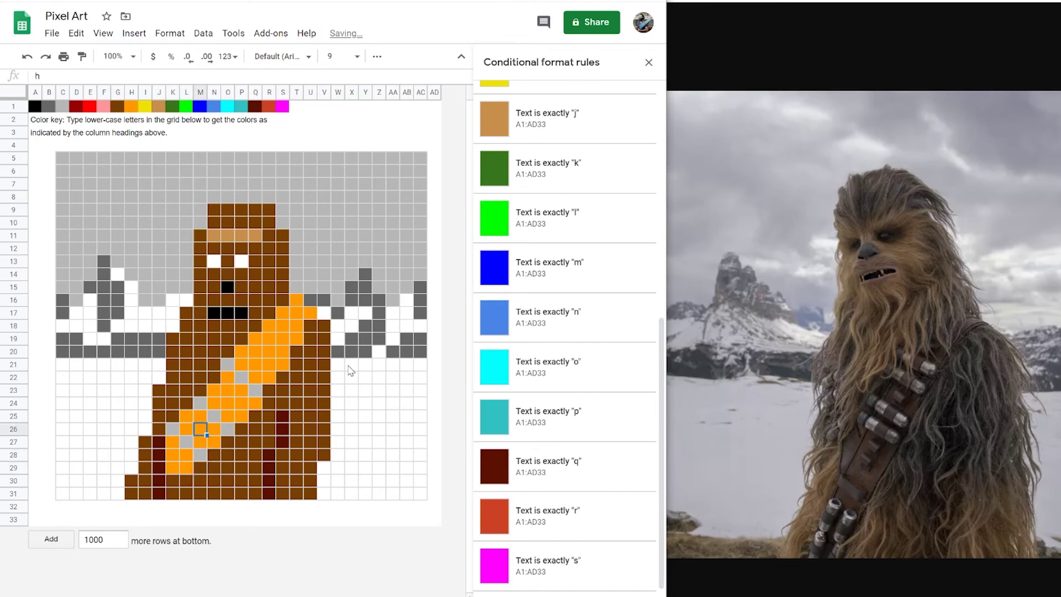
Fill the face around the eyes and nose light tan by entering j in its brown cells from row 12 to row 16
type("j")
key("Right")
type("j")
key("Right")
type("j")
key("Right")
type("j")
key("Up")
key("Up")
key("Left")
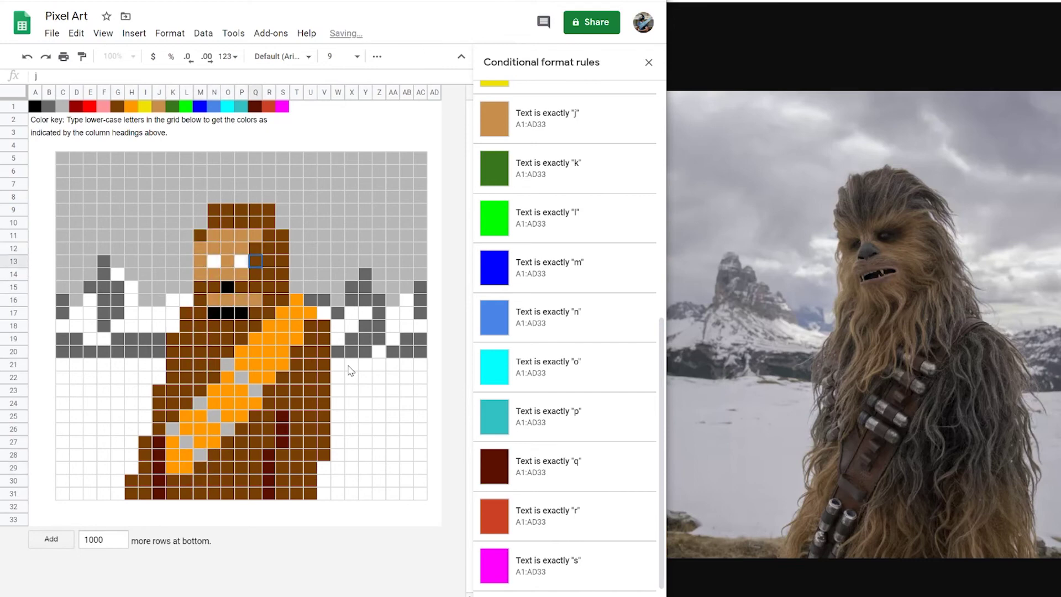
Extend the light tan to the remaining cheek cells and the row 18 cells directly below the mouth by entering j
type("j")
key("Down")
key("Down")
key("Down")
type("j")
key("Right")
type("j")
key("Right")
type("j")
key("Right")
key("Up")
key("Up")
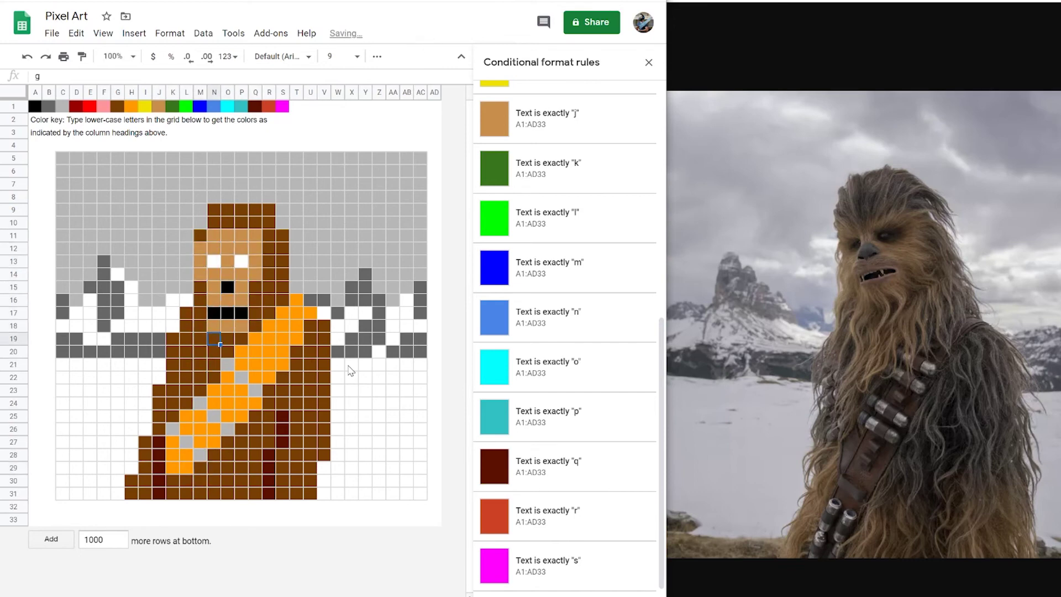
Build a light tan beard below the mouth by entering j in cells down to row 21 beside the strap
key("Down")
key("Down")
type("j")
key("Left")
key("Down")
type("j")
key("Down")
key("Right")
type("j")
key("Right")
key("Up")
key("Up")
key("Right")
key("Down")
type("j")
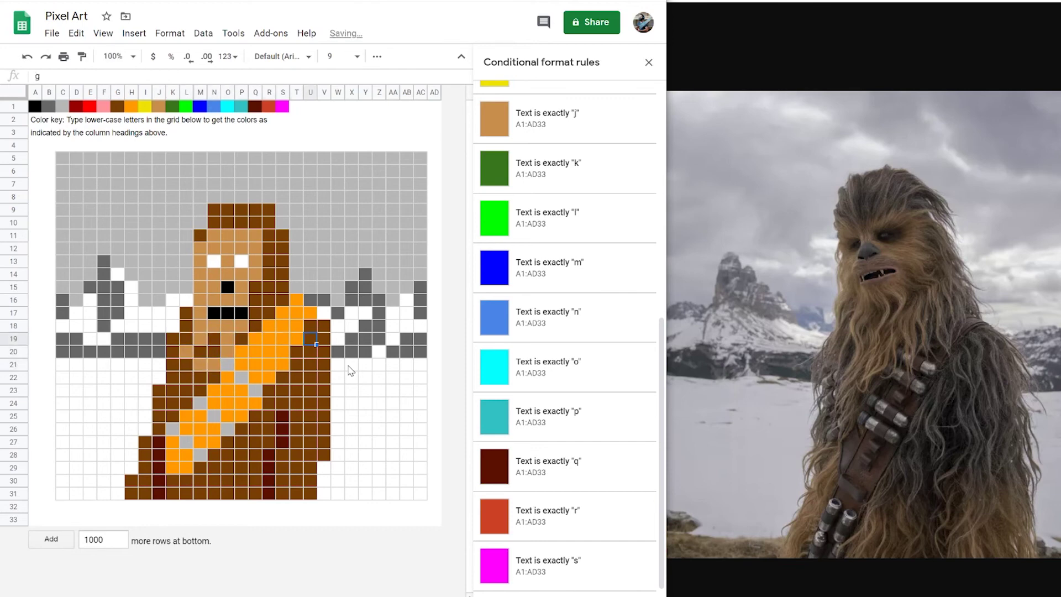
Add light tan fur beside the cheek and mouth, next to the strap's shoulder end, by entering j in column R
key("Up")
type("j")
key("Up")
type("j")
key("Right")
key("Down")
type("j")
key("Down")
key("Down")
key("Down")
key("Down")
key("Left")
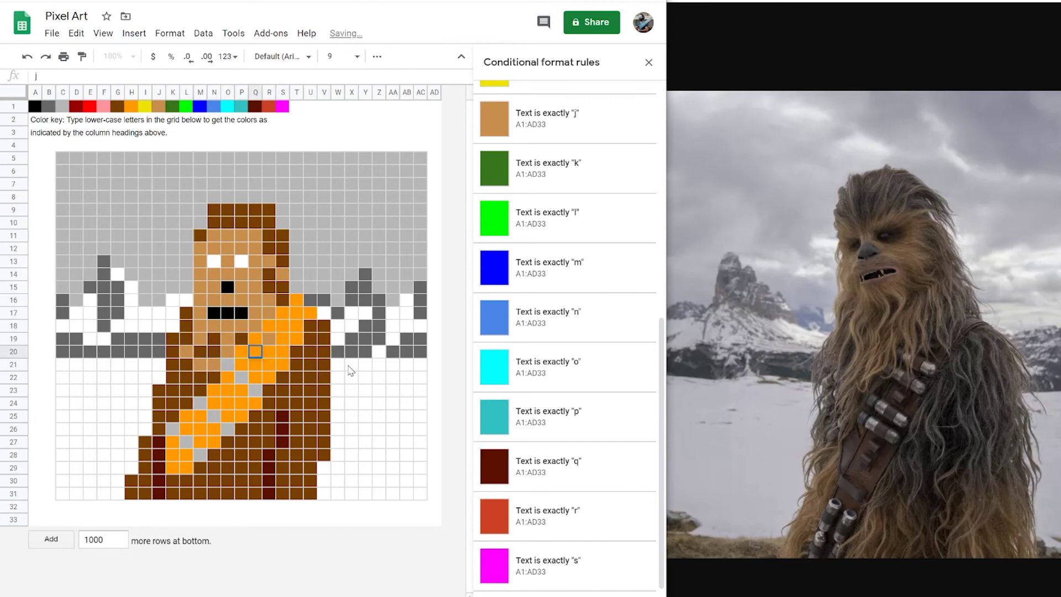
Refine the beard below the mouth by entering g for dark brown strands and j for light tan fur in rows 19 to 21
type("j")
key("Up")
key("Up")
key("Up")
key("Up")
key("Left")
key("Left")
key("Left")
key("Left")
type("g")
key("Right")
key("Down")
type("g")
key("Down")
key("Up")
key("Up")
key("Right")
type("j")
key("Down")
key("Left")
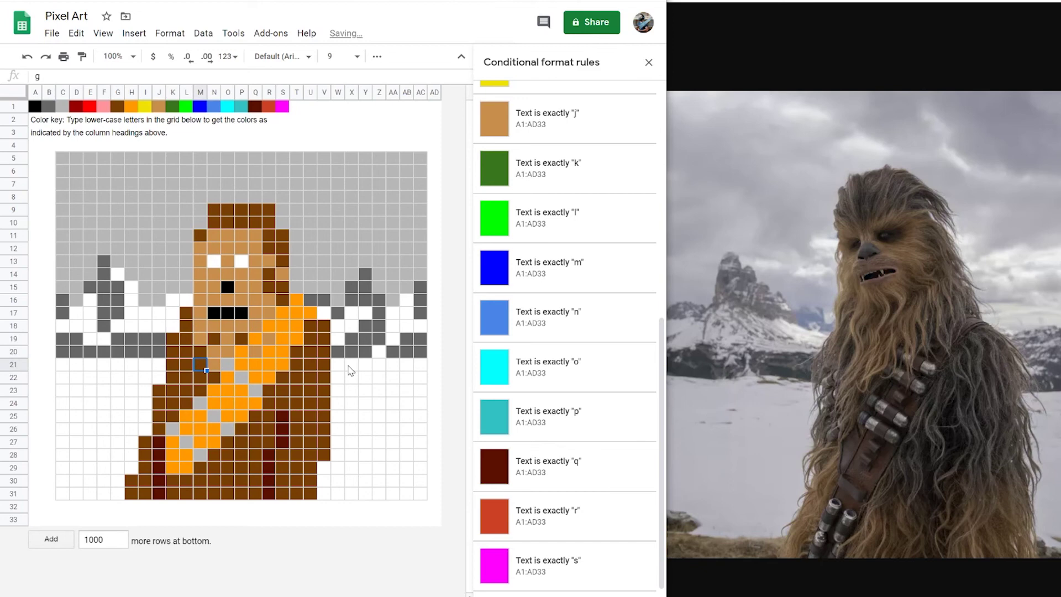
Shade the shoulder beside the beard light grey by entering c in its brown cells in columns K and L, rows 17 to 21
key("Down")
key("Left")
key("Up")
key("Up")
key("Up")
key("Up")
key("Up")
type("c")
key("Down")
type("c")
key("Down")
key("c")
key("Down")
key("c")
key("Left")
key("c")
key("Up")
type("c")
key("Down")
key("Down")
type("c")
key("Right")
key("Up")
key("Up")
key("Up")
key("Up")
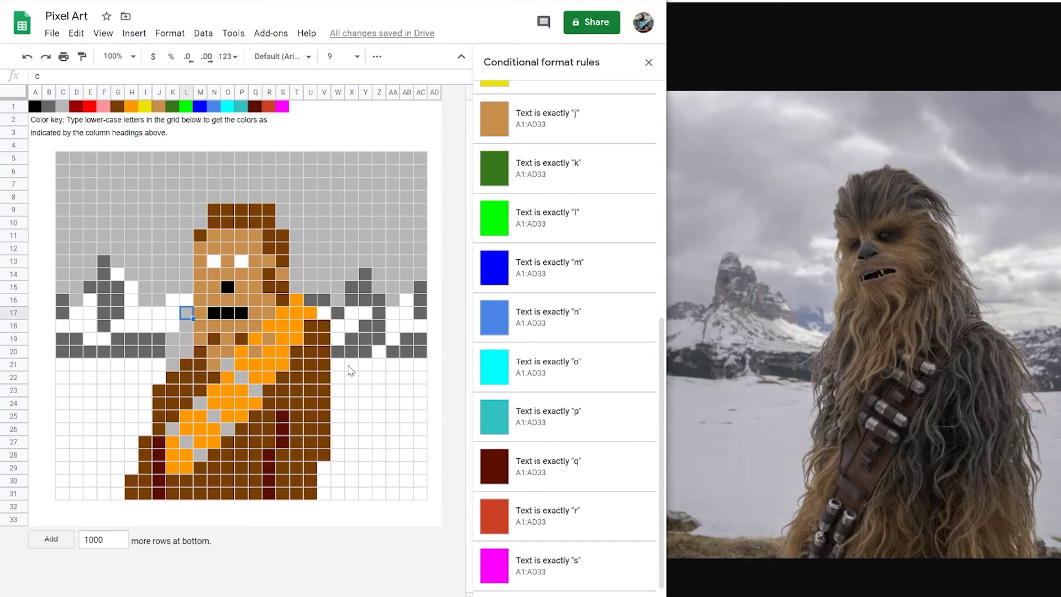
Change the p conditional formatting rule's fill and text colours to a medium grey
left_click(540, 424)
left_click(578, 339)
left_click(508, 382)
left_click(625, 372)
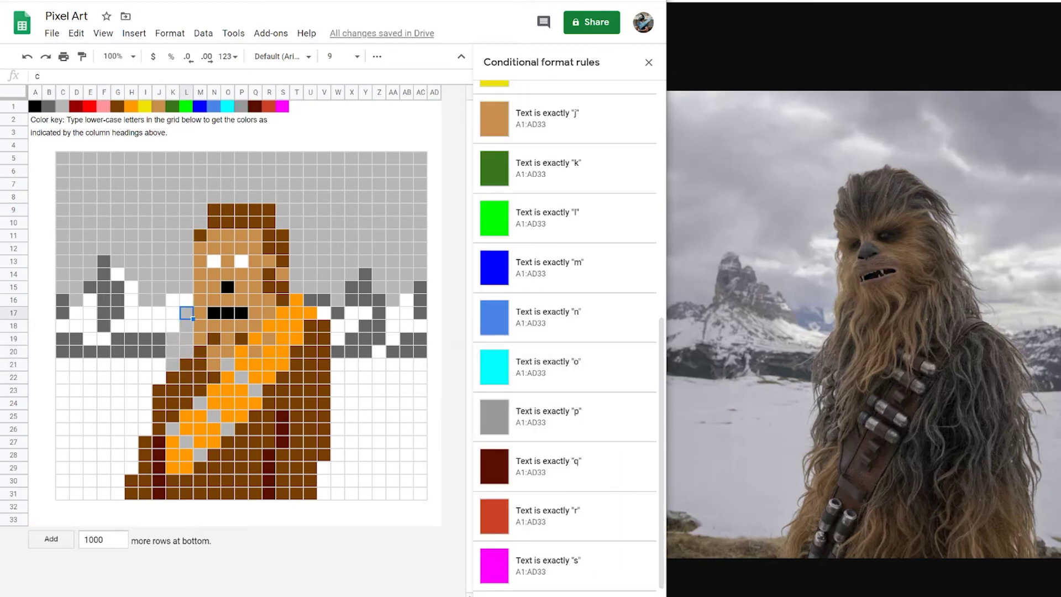
Shade the shoulder beside the beard medium grey by entering p in columns K and L, rows 17 to 21
key("Down")
key("Down")
key("Down")
key("Left")
type("p")
key("Down")
type("p")
Add medium grey strands to the beard by entering p in cells N19 and M20
key("Up")
key("Right")
key("Right")
key("Right")
key("Up")
key("p")
key("Left")
key("Down")
key("p")
key("Up")
Shade the upper part of the shoulder behind the strap medium grey by entering p in columns U and V, rows 18 and 19
key("Right")
key("Right")
key("Right")
key("Right")
key("Right")
key("Up")
key("Right")
key("Right")
key("Right")
key("Right")
key("p")
key("Left")
key("p")
key("Down")
key("p")
key("Right")
key("p")
key("Down")
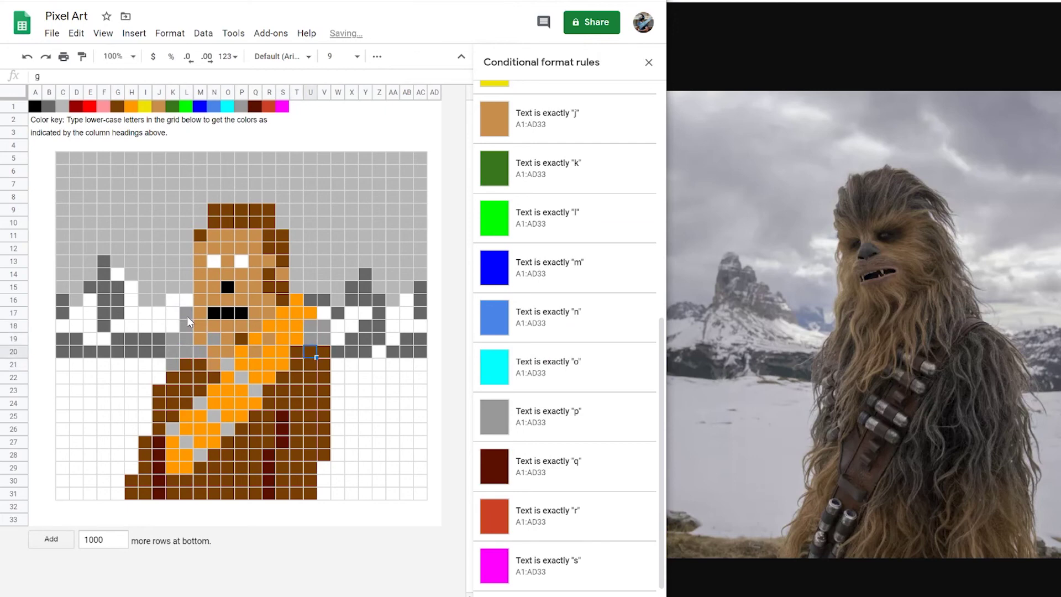
Extend the medium grey fur down the shoulder behind the strap by entering p in columns T to V, rows 20 to 22
key("p")
key("Left")
key("p")
key("Left")
key("p")
key("Down")
key("p")
key("Right")
type("p")
key("Right")
type("p")
key("Down")
key("Left")
type("p")
key("Down")
Add a medium grey cell between the beard and the strap by entering p in M21
key("Left")
key("Left")
key("Left")
key("Left")
key("Left")
key("Left")
key("Left")
key("Up")
key("Left")
key("Up")
type("p")
key("Left")
key("Down")
key("Down")
key("Down")
key("Down")
key("Down")
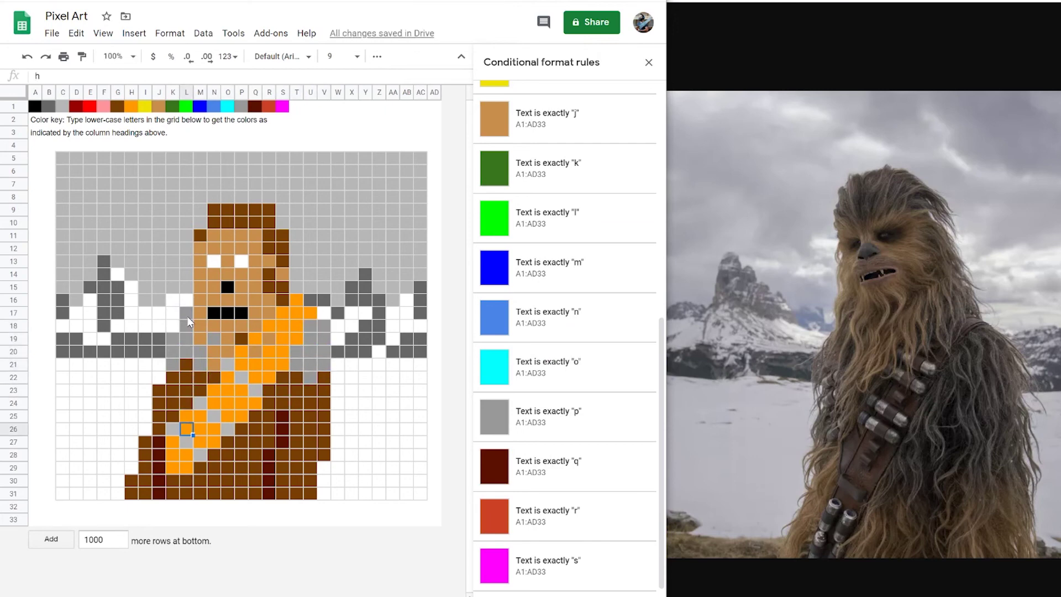
Recolour the fur along the beard's edge brown by entering g in column M, rows 19 to 21, and in N19
key("Up")
key("Right")
key("Up")
key("Up")
key("Up")
key("Up")
type("g")
key("Up")
key("g")
key("Up")
key("g")
key("Right")
key("g")
Recolour the grey shoulder beside the beard brown by entering g in columns K and L, rows 17 to 21
key("Left")
key("Left")
key("g")
key("Down")
key("g")
key("Down")
key("Left")
key("g")
key("Up")
key("g")
key("Up")
key("g")
key("Up")
key("Up")
key("Right")
key("g")
key("Down")
key("g")
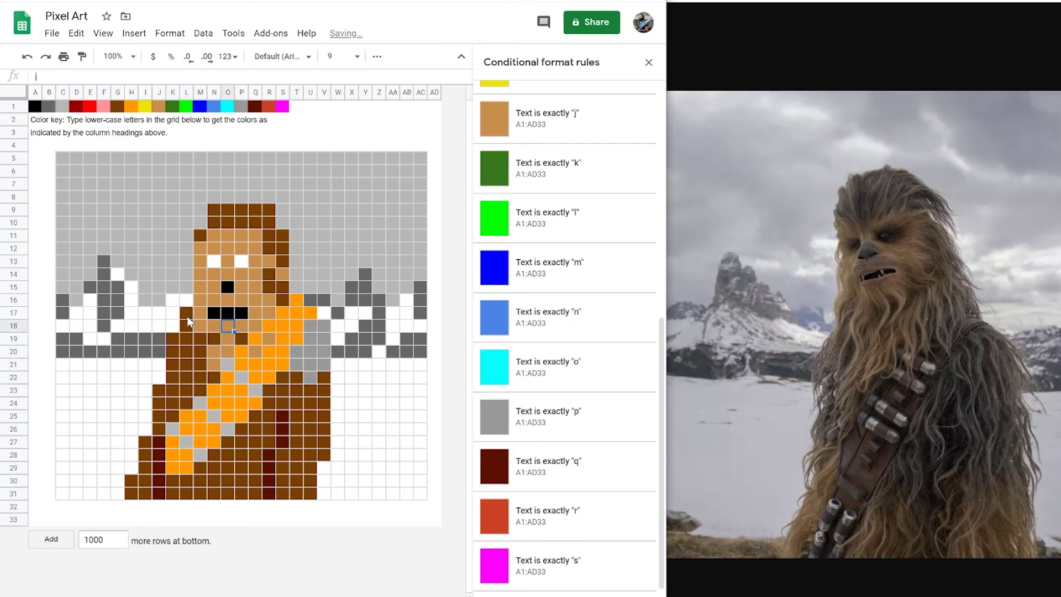
Reshape the mouth into a downturned curve by entering a in N18 and P18 and g in N17 and P17
key("Right")
key("Right")
key("Right")
key("Up")
key("Down")
type("g")
key("Left")
key("a")
key("Left")
key("g")
key("Right")
key("Right")
key("Right")
key("a")
key("Up")
key("g")
key("Left")
key("Left")
key("g")
Outline the edge of the face in brown by entering g up column M, from beside the mouth toward the forehead
key("Left")
key("Up")
key("g")
key("Up")
key("g")
key("Up")
key("g")
key("Up")
key("g")
key("Up")
key("g")
Fill the tan forehead with brown by entering g in columns N to P, rows 11 and 12
key("Up")
key("Right")
key("g")
key("Down")
key("g")
key("Right")
key("g")
key("Up")
key("g")
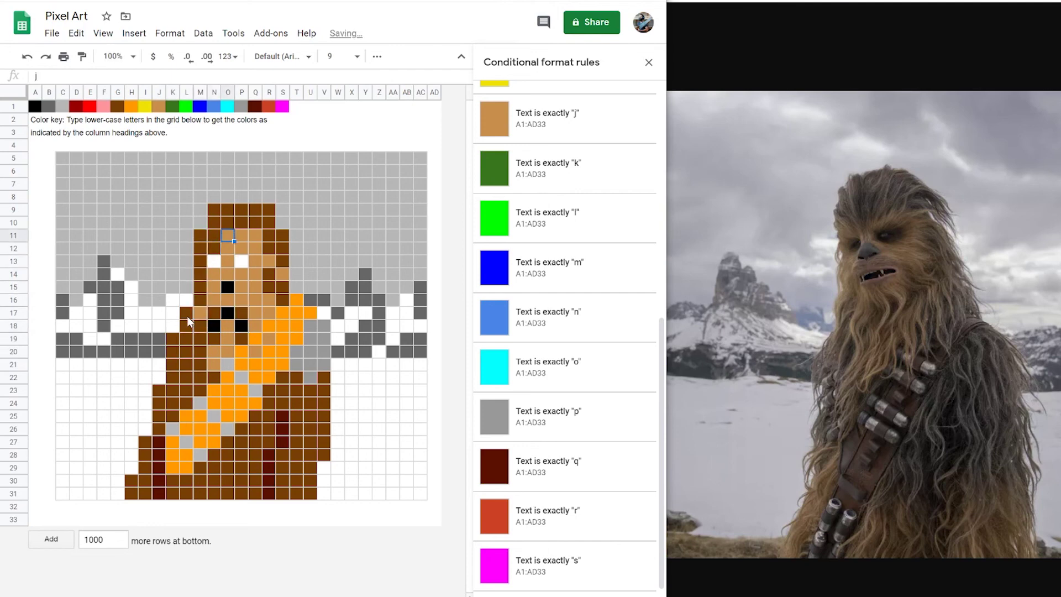
key("Right")
key("g")
key("Down")
key("g")
Make two white fangs by clearing the cells P17 and N17 at the sides of the mouth's centre
key("Down")
key("Down")
key("Down")
key("Down")
key("Down")
key("Delete")
key("Left")
key("Left")
key("Delete")
Recolour the fur beneath the middle of the mouth brown by entering g in O18 and O19
key("Left")
key("g")
key("Down")
key("Right")
key("Right")
key("g")
key("Down")
key("g")
Recolour the fur below and beside the nose brown by entering g in O16 and in P14 to P16
key("Up")
key("Up")
key("Up")
key("g")
key("Right")
key("g")
key("Up")
key("g")
key("Up")
key("g")
Fill the nose bridge and the other cheek with brown by entering g in O13, O14 and N14 to N16
key("Left")
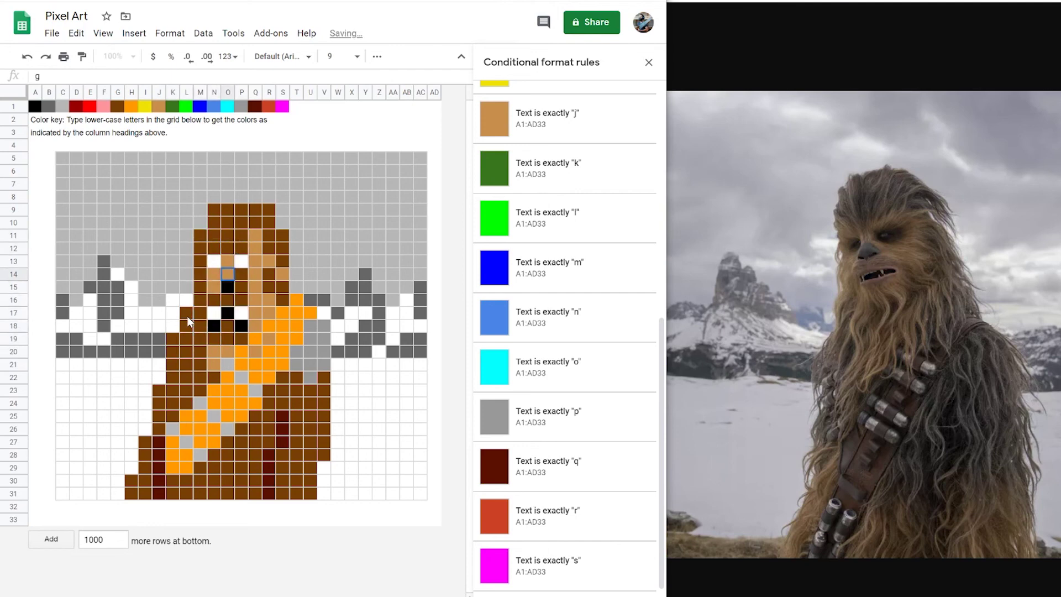
key("g")
key("Left")
key("g")
key("Down")
key("g")
key("Down")
key("g")
key("Up")
key("Up")
key("Up")
key("Right")
key("g")
Colour both eyes blue by entering m in N13 and P13
key("Left")
type("m")
key("Right")
key("Right")
key("m")
Recolour the side of the face brown by entering g down column Q, rows 11 to 18
key("Right")
key("Up")
key("Up")
key("g")
key("Down")
key("g")
key("Down")
key("g")
key("Down")
key("g")
key("Down")
key("g")
key("Down")
key("g")
key("Down")
key("g")
key("Down")
key("g")
Fill the remaining tan beard below the mouth with brown by entering g across its cells down to N21
key("Down")
key("Down")
key("g")
key("Up")
key("Right")
key("g")
key("Down")
key("Left")
key("Left")
key("g")
key("Left")
key("g")
key("Left")
key("g")
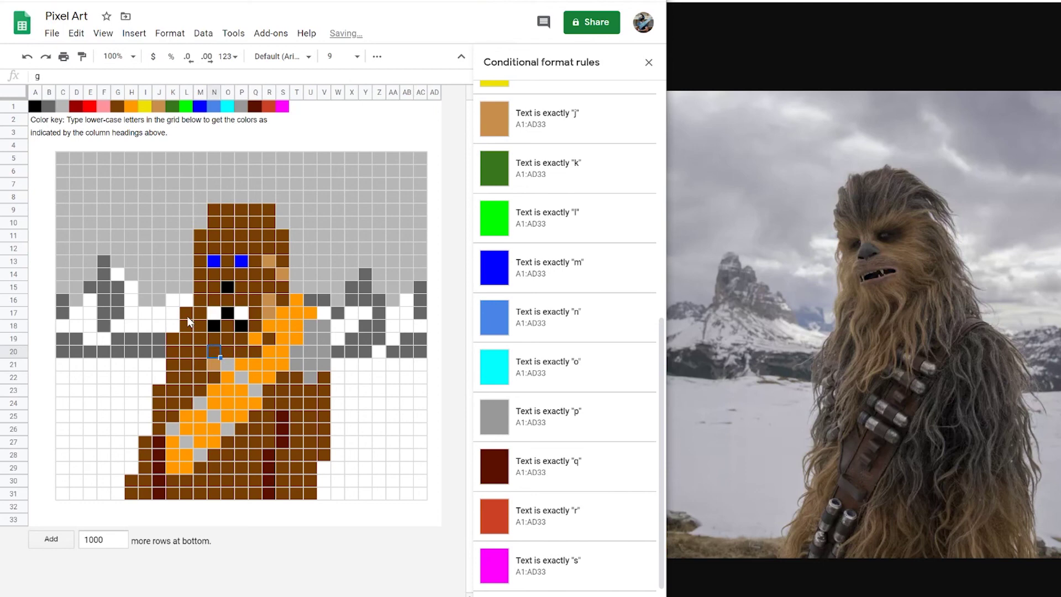
key("Down")
key("g")
Recolour the leftover tan fur at the side of the head brown by entering g in R17, R16, R13 and S14
key("Up")
key("Right")
key("Right")
key("Right")
key("Right")
key("Up")
key("Up")
key("Up")
key("g")
key("Up")
key("g")
key("Up")
key("Up")
key("Up")
key("g")
key("Down")
key("Right")
key("g")
Add brown fur tufts at the side of the head by entering g in T13 and T11
key("Down")
key("Down")
key("Down")
key("Down")
key("Right")
key("Up")
key("Up")
key("Up")
key("Up")
key("Up")
key("g")
key("Up")
key("Up")
key("g")
Add brown hair tufts around the top of the head by entering g in S9, R8 and P8
key("Up")
key("Up")
key("Left")
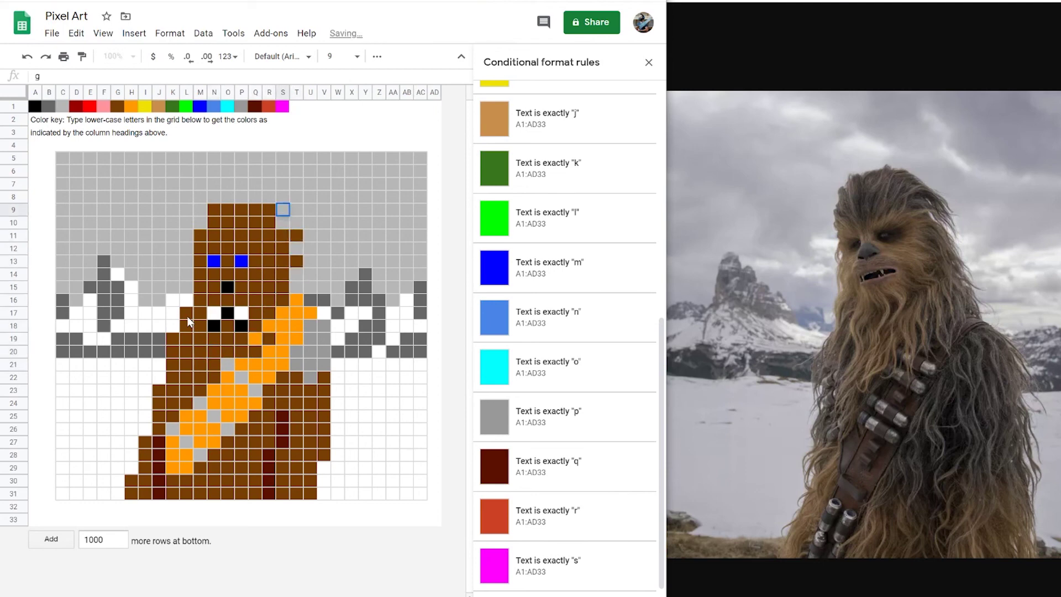
key("g")
key("Up")
key("Left")
key("g")
key("Left")
key("Left")
key("g")
Recolour the grey shoulder cells beside the bandolier brown by entering g in T20 and T21
key("Down")
key("Down")
key("Down")
key("Down")
key("Down")
key("Down")
key("Down")
key("Down")
key("Down")
key("Down")
key("Down")
key("Down")
key("Right")
key("Right")
key("Right")
key("Right")
key("g")
key("Down")
key("g")
Recolour the grey shoulder brown by entering g up column U, from row 21 to row 18
key("Down")
key("Right")
key("Up")
key("g")
key("Up")
key("g")
key("Up")
key("g")
key("Up")
key("g")
Fill the remaining grey shoulder cells with brown by entering g in V18 to V21 and in U22
key("Right")
key("g")
key("Down")
key("g")
key("Down")
key("g")
key("Down")
key("g")
key("Down")
key("Left")
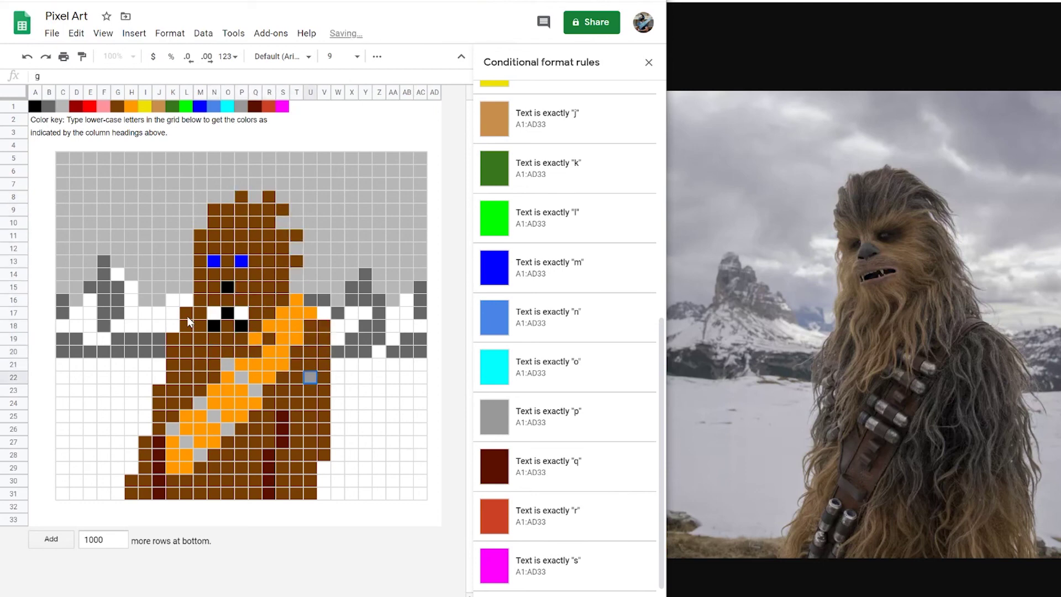
type("g")
Trim the upper inner edge of the orange bandolier to brown by entering g in S17, R18 and Q19
key("Down")
key("Left")
key("Up")
key("Up")
key("Up")
key("Up")
key("Up")
key("Up")
key("Left")
type("g")
key("Down")
key("Left")
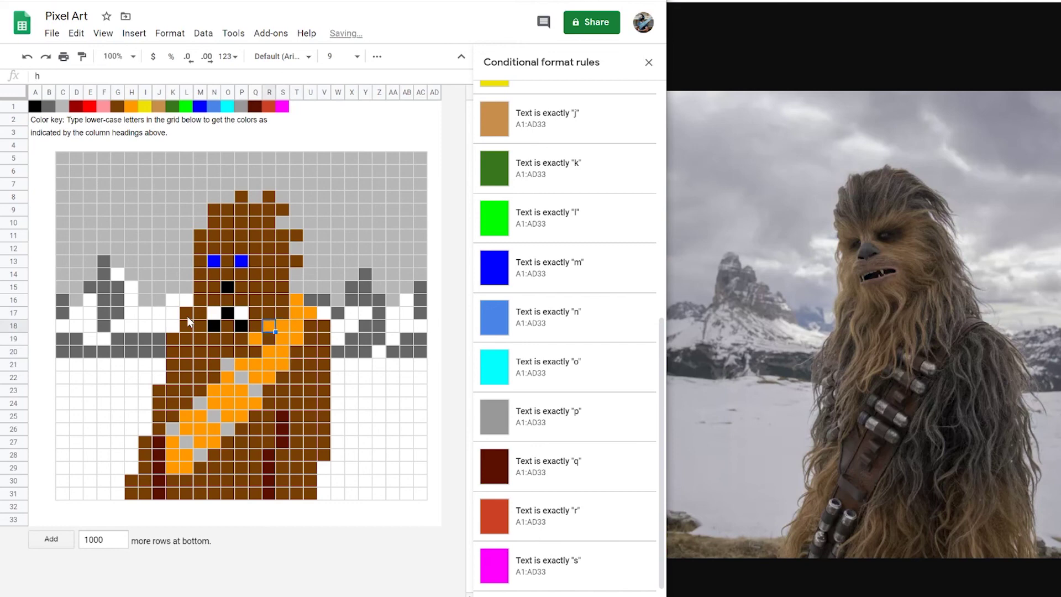
type("g")
key("Down")
key("Left")
type("g")
Extend the dark grey foothills beside the body by entering b in I21 and J21
key("Down")
key("Down")
key("Down")
key("Down")
key("Down")
key("Down")
key("Down")
key("Down")
key("Right")
key("Right")
key("Right")
key("Left")
key("Left")
key("Left")
key("Left")
key("Left")
key("Left")
key("Left")
key("Left")
key("Left")
key("Left")
key("Left")
key("Up")
key("Up")
key("Up")
key("Up")
key("Up")
key("Up")
type("b")
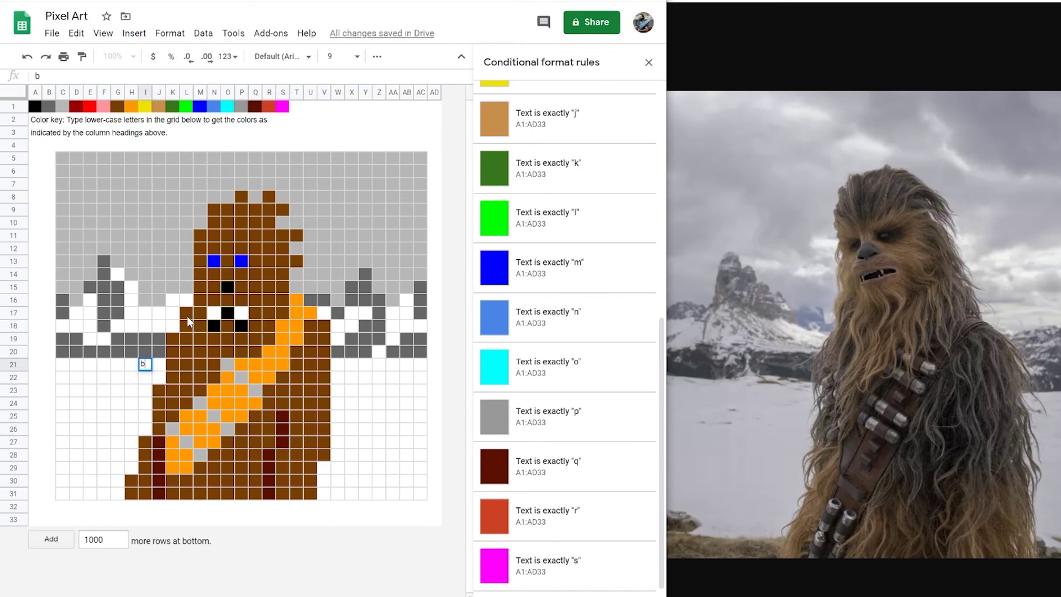
key("Right")
type("b")
Add a dark grey rock patch to the snow behind the shoulder by entering b in X22 and Y22
key("Right")
key("Right")
key("Right")
key("Right")
key("Right")
key("Right")
key("Right")
key("Right")
key("Right")
key("Right")
key("Right")
key("Right")
key("Down")
key("Right")
key("Right")
key("b")
key("Right")
key("b")
Scatter more dark grey rocks across the snow by entering b in Z24, AB25 and AC25
key("Right")
key("Down")
key("Down")
key("b")
key("Right")
key("Right")
key("Down")
key("b")
key("Right")
key("b")
Add dark grey rocks to the snow on the other side of the body by entering b in D26, E26 and F27
key("Left")
key("Left")
key("Left")
key("Left")
key("Left")
key("Left")
key("Left")
key("Left")
key("Left")
key("Left")
key("Left")
key("Left")
key("Left")
key("Left")
key("Left")
key("Left")
key("Left")
key("Left")
key("Left")
key("Left")
key("Left")
key("Left")
key("Down")
key("b")
key("Right")
key("b")
key("Right")
key("Down")
key("b")
Shade an arched cloud in the sky with medium grey by entering p in E10, F9, G9 and H10
key("Down")
key("Left")
key("Left")
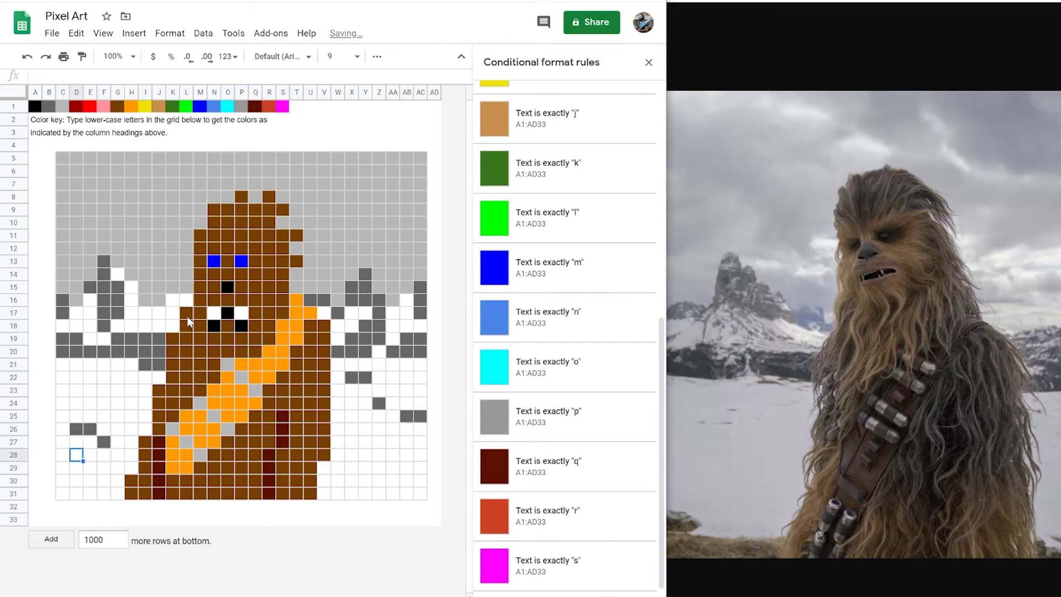
key("Up")
key("Up")
key("Up")
key("Up")
key("Up")
key("Up")
key("Up")
key("Up")
key("Up")
key("Up")
key("Up")
key("Up")
key("Up")
key("Up")
key("Up")
key("Up")
key("Up")
key("Up")
key("Right")
key("p")
key("Up")
key("Right")
key("p")
key("Right")
key("p")
key("Down")
key("Right")
key("p")
Add a short medium grey cloud streak beside the head by entering p in J8 and K8
key("Up")
key("Up")
key("Right")
key("Right")
key("p")
key("Right")
key("p")
Add a medium grey diagonal cloud streak high in the sky behind the head by entering p in X7 and Y6
key("Right")
key("Right")
key("Right")
key("Right")
key("Right")
key("Right")
key("Right")
key("Right")
key("Right")
key("Right")
key("Right")
key("Right")
key("Right")
key("Up")
key("p")
key("Up")
key("Right")
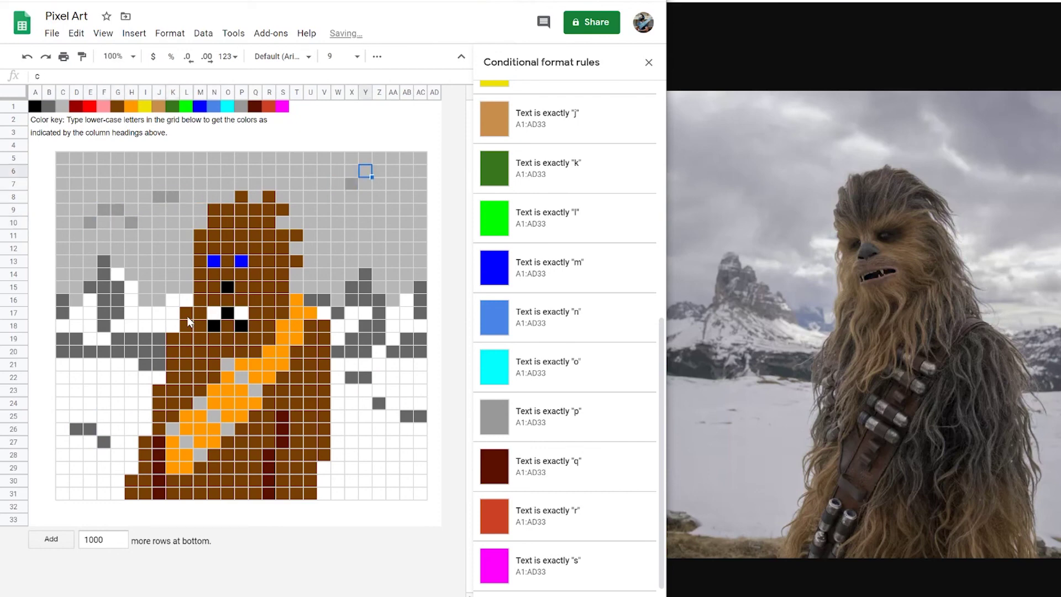
key("p")
Add a second medium grey cloud streak lower in that part of the sky by entering p in Z10, AA11 and AB11
key("Down")
key("Down")
key("Down")
key("Down")
key("Right")
key("p")
key("Down")
key("Right")
key("p")
key("Right")
key("p")
Give the arched cloud a white diagonal edge by clearing the contents of D10, E9 and F8
key("Down")
key("Down")
key("Left")
key("Left")
key("Left")
key("Left")
key("Left")
key("Left")
key("Left")
key("Left")
key("Left")
key("Left")
key("Left")
key("Left")
key("Left")
key("Left")
key("Left")
key("Left")
key("Left")
key("Left")
key("Left")
key("Left")
key("Left")
key("Left")
key("Left")
key("Left")
key("Left")
key("Up")
key("Up")
key("Up")
key("Up")
key("Up")
key("Right")
key("Down")
key("Down")
key("Delete")
key("Up")
key("Right")
key("Delete")
key("Up")
key("Right")
key("Delete")
key("Right")
key("Down")
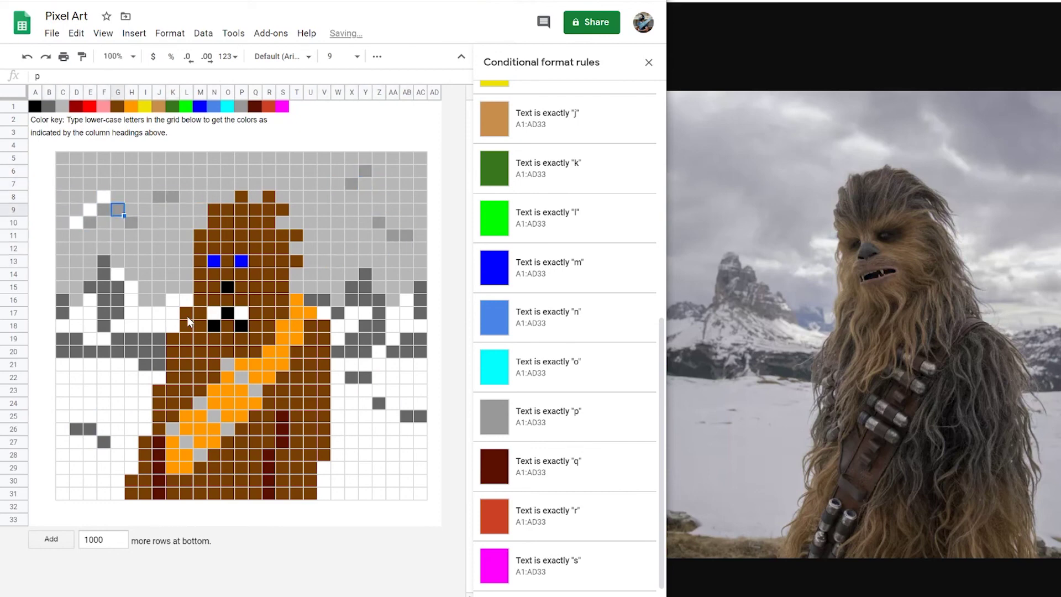
Add a short white cloud streak in the upper sky behind the head by clearing the contents of Z7 and AA7
key("Right")
key("Right")
key("Right")
key("Right")
key("Right")
key("Right")
key("Right")
key("Right")
key("Right")
key("Right")
key("Right")
key("Right")
key("Right")
key("Right")
key("Right")
key("Right")
key("Right")
key("Right")
key("Right")
key("Right")
key("Left")
key("Up")
key("Up")
key("Delete")
key("Right")
key("Delete")
Add a second white cloud streak lower in the sky by clearing the contents of W10 and V10
key("Down")
key("Down")
key("Down")
key("Left")
key("Left")
key("Left")
key("Left")
key("Delete")
key("Left")
key("Delete")
Add a white cloud patch above the head by clearing the contents of Q6, P5 and O5
key("Up")
key("Up")
key("Up")
key("Up")
key("Left")
key("Left")
key("Left")
key("Left")
key("Left")
key("Left")
key("Left")
key("Delete")
key("Up")
key("Delete")
key("Left")
key("Delete")
Move the cell selection out of the picture to A9 and close the conditional format rules
key("Down")
key("Down")
key("Down")
key("Down")
key("Left")
key("Left")
key("Left")
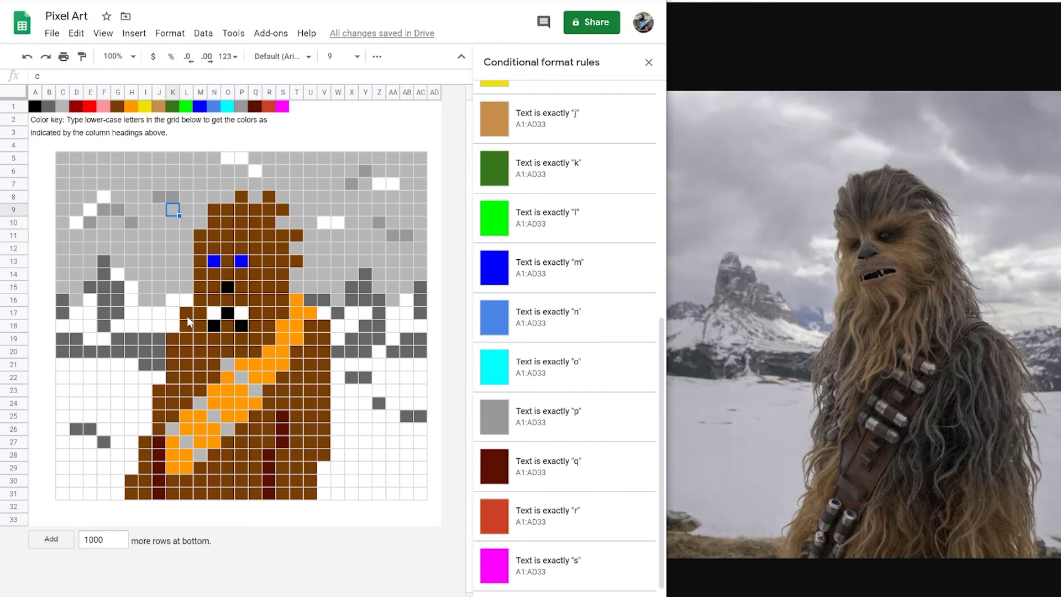
key("Left")
key("Left")
key("Left")
key("Left")
key("Left")
key("Left")
key("Left")
key("Left")
key("Left")
key("Left")
left_click(649, 62)
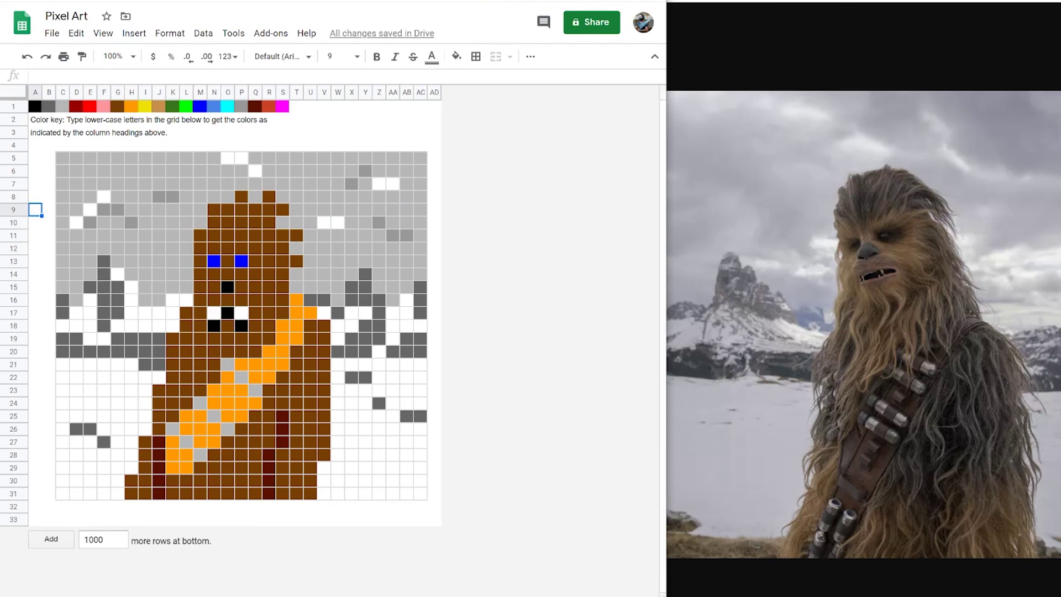